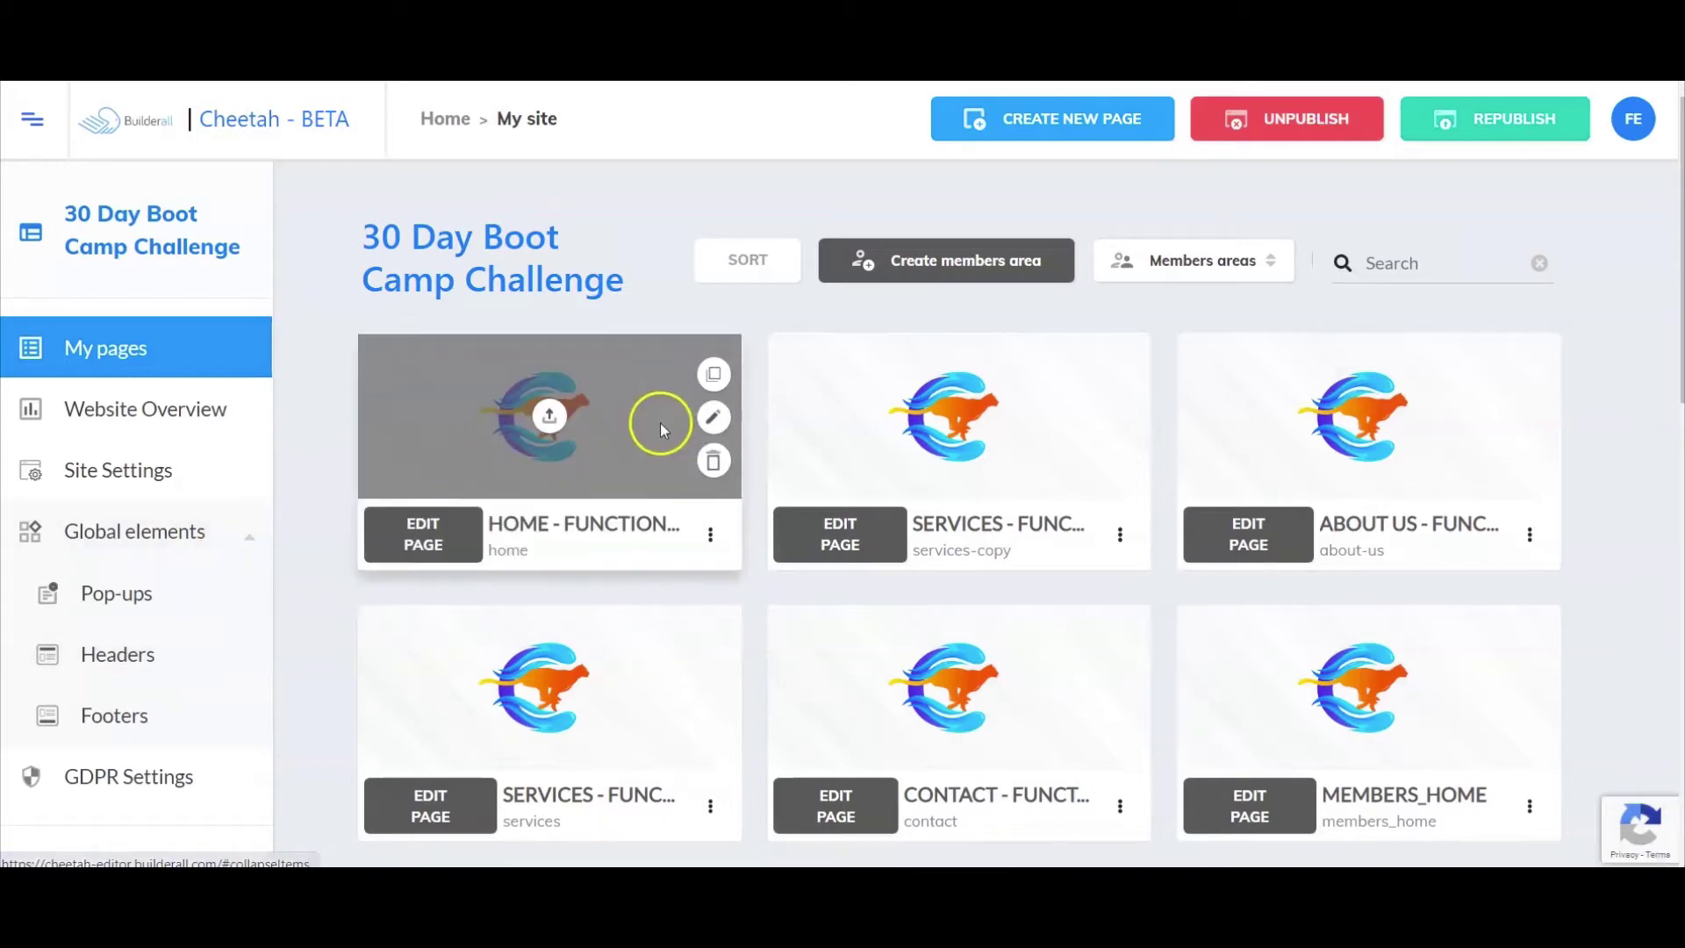
- Open the site's member area form, collapse the member form settings and expand the Form theme section
scroll(700, 579, down, 4)
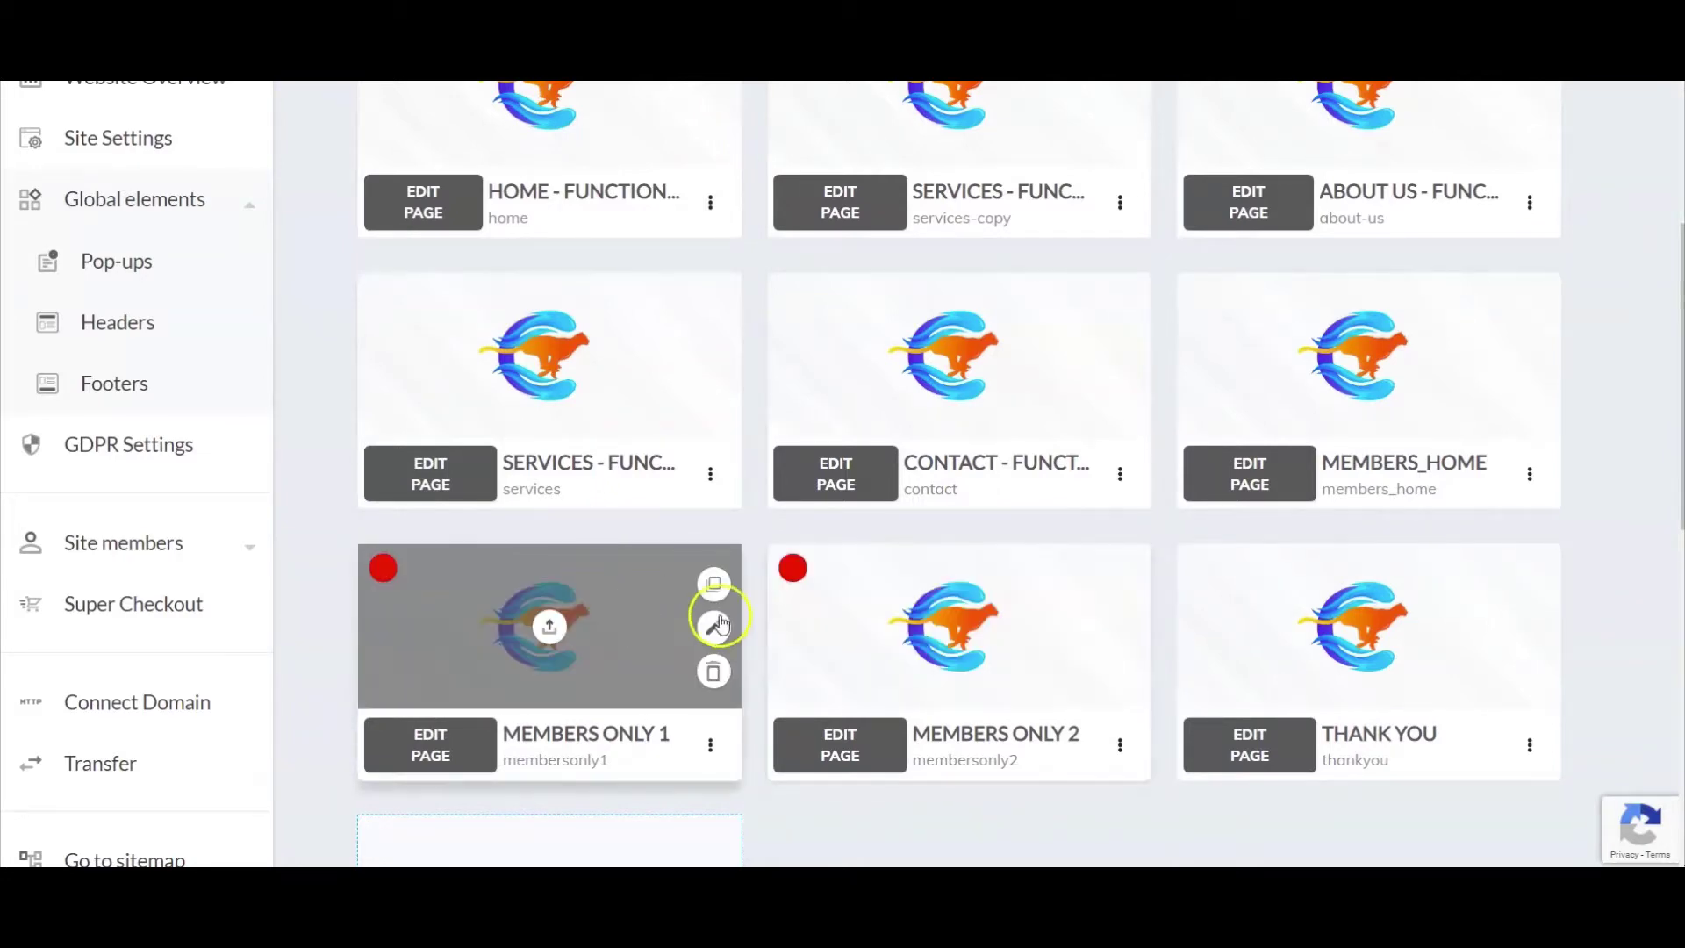
scroll(892, 565, up, 4)
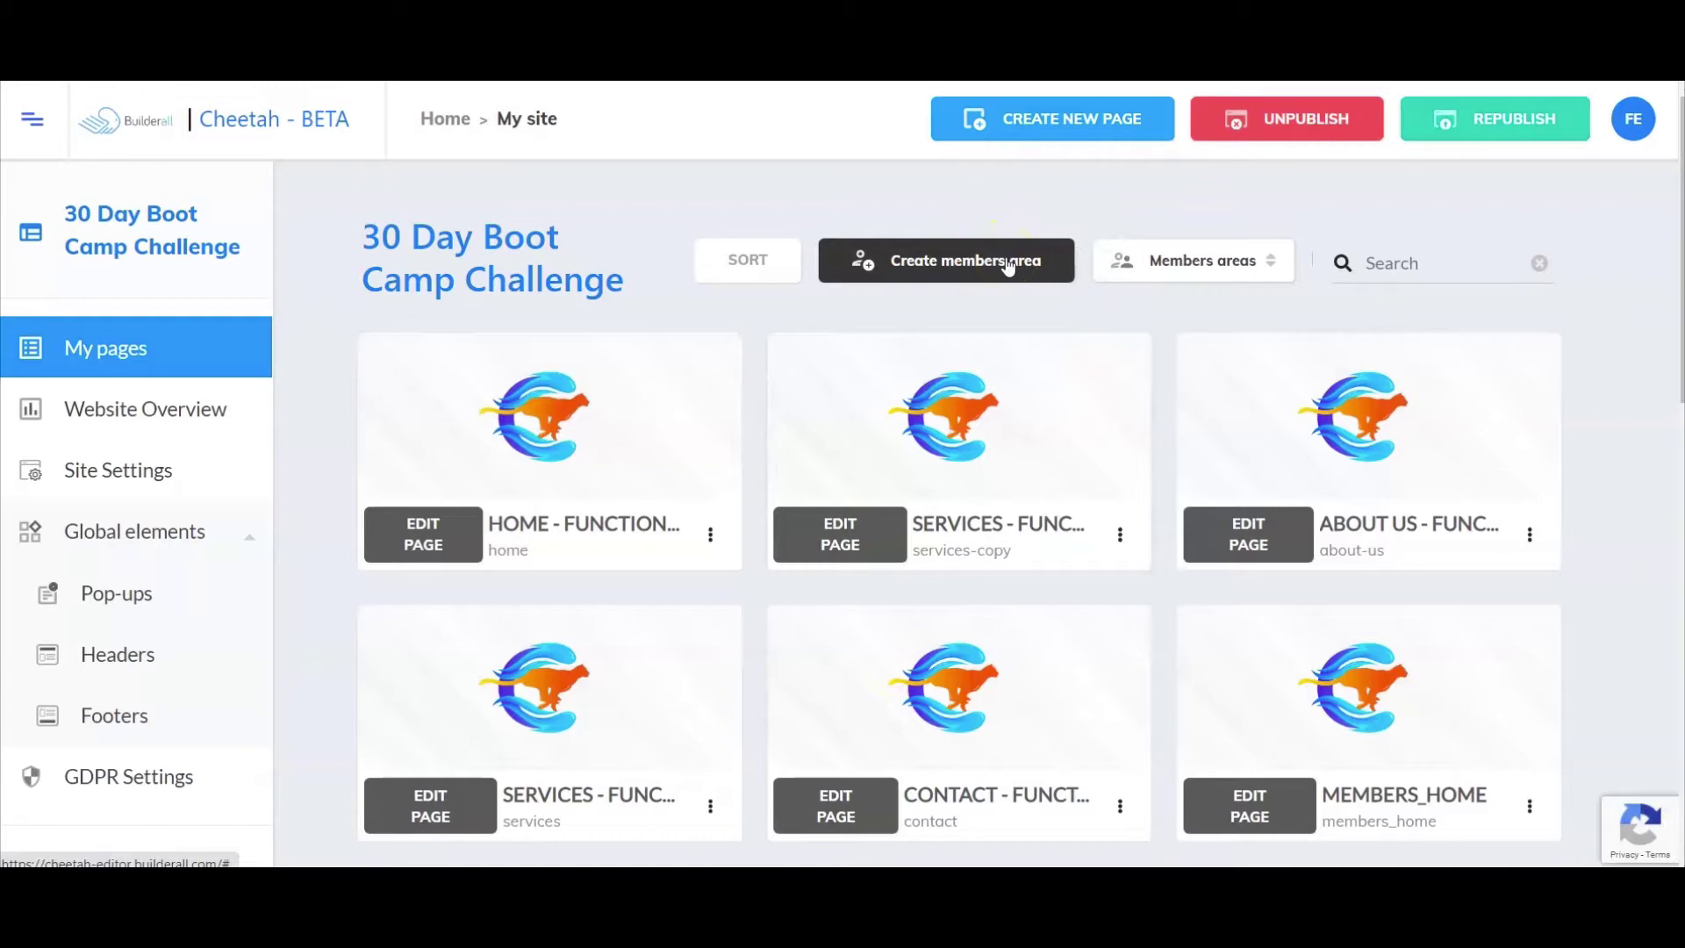
scroll(1007, 264, down, 4)
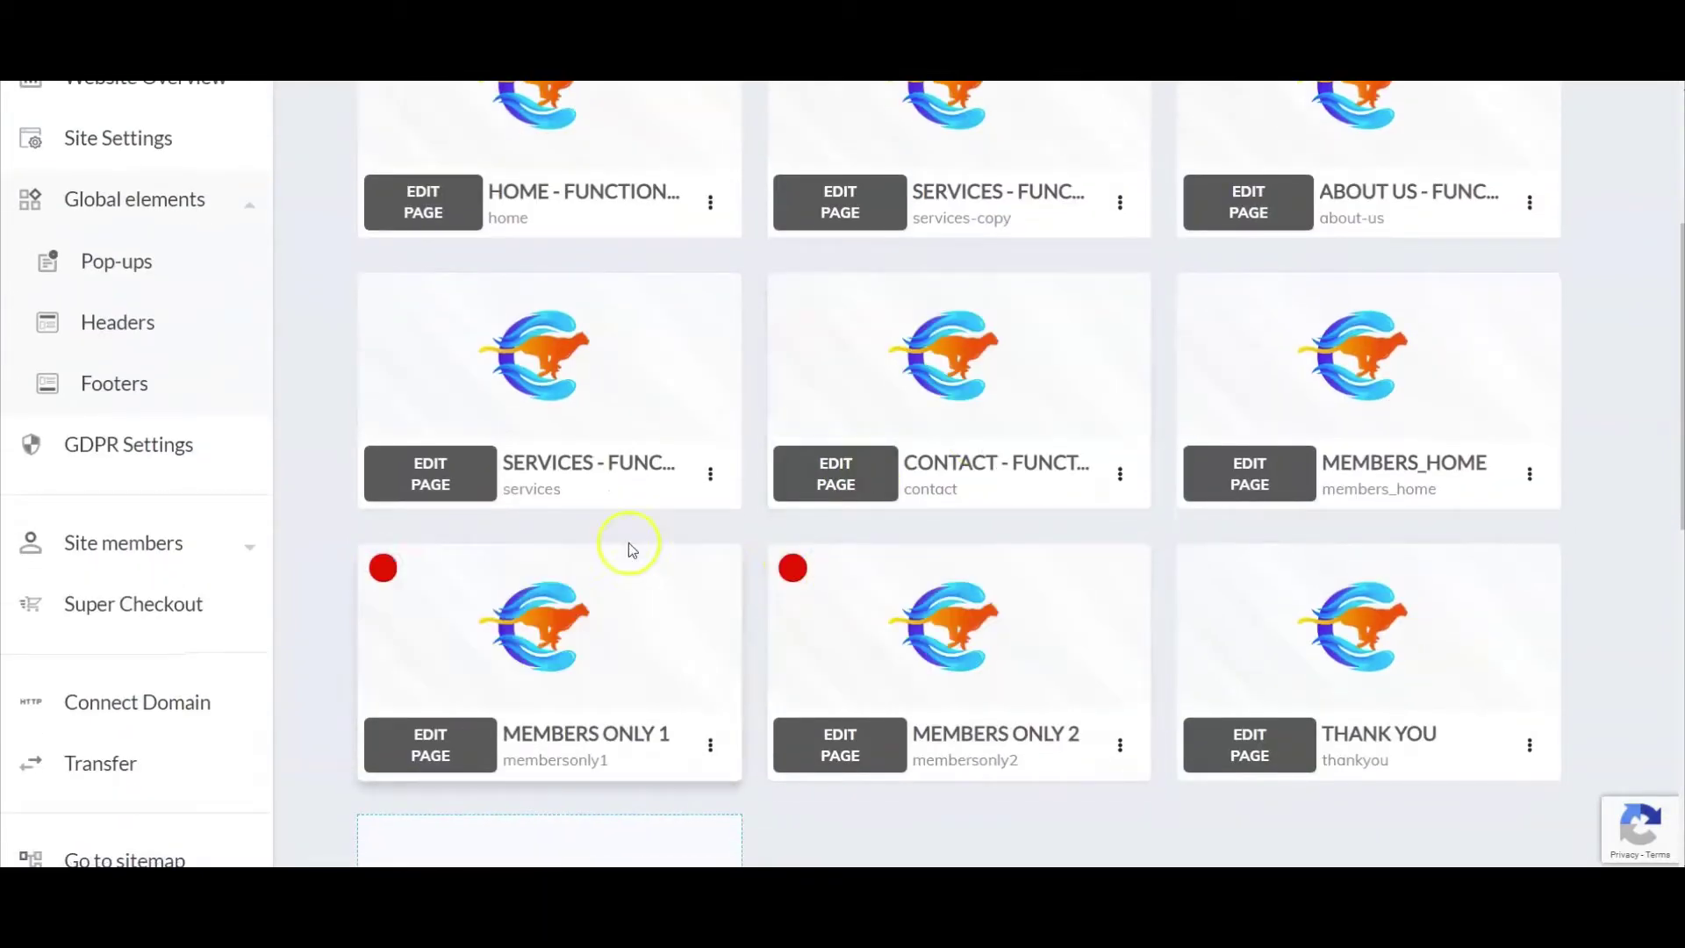
click(113, 546)
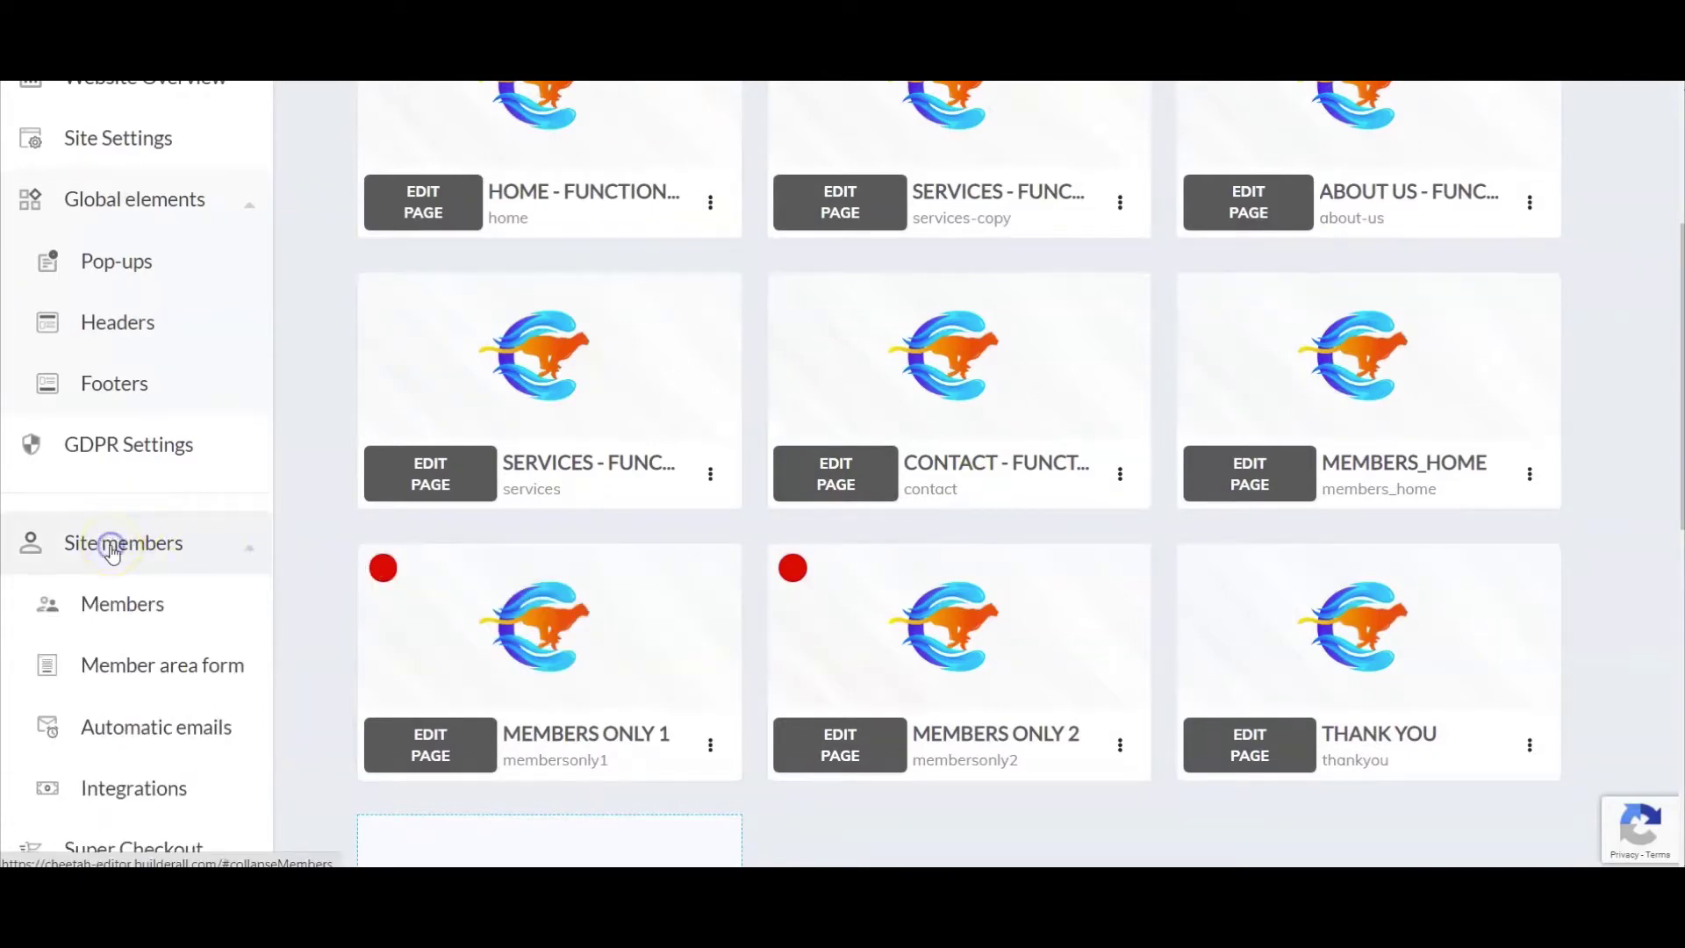
scroll(110, 553, down, 1)
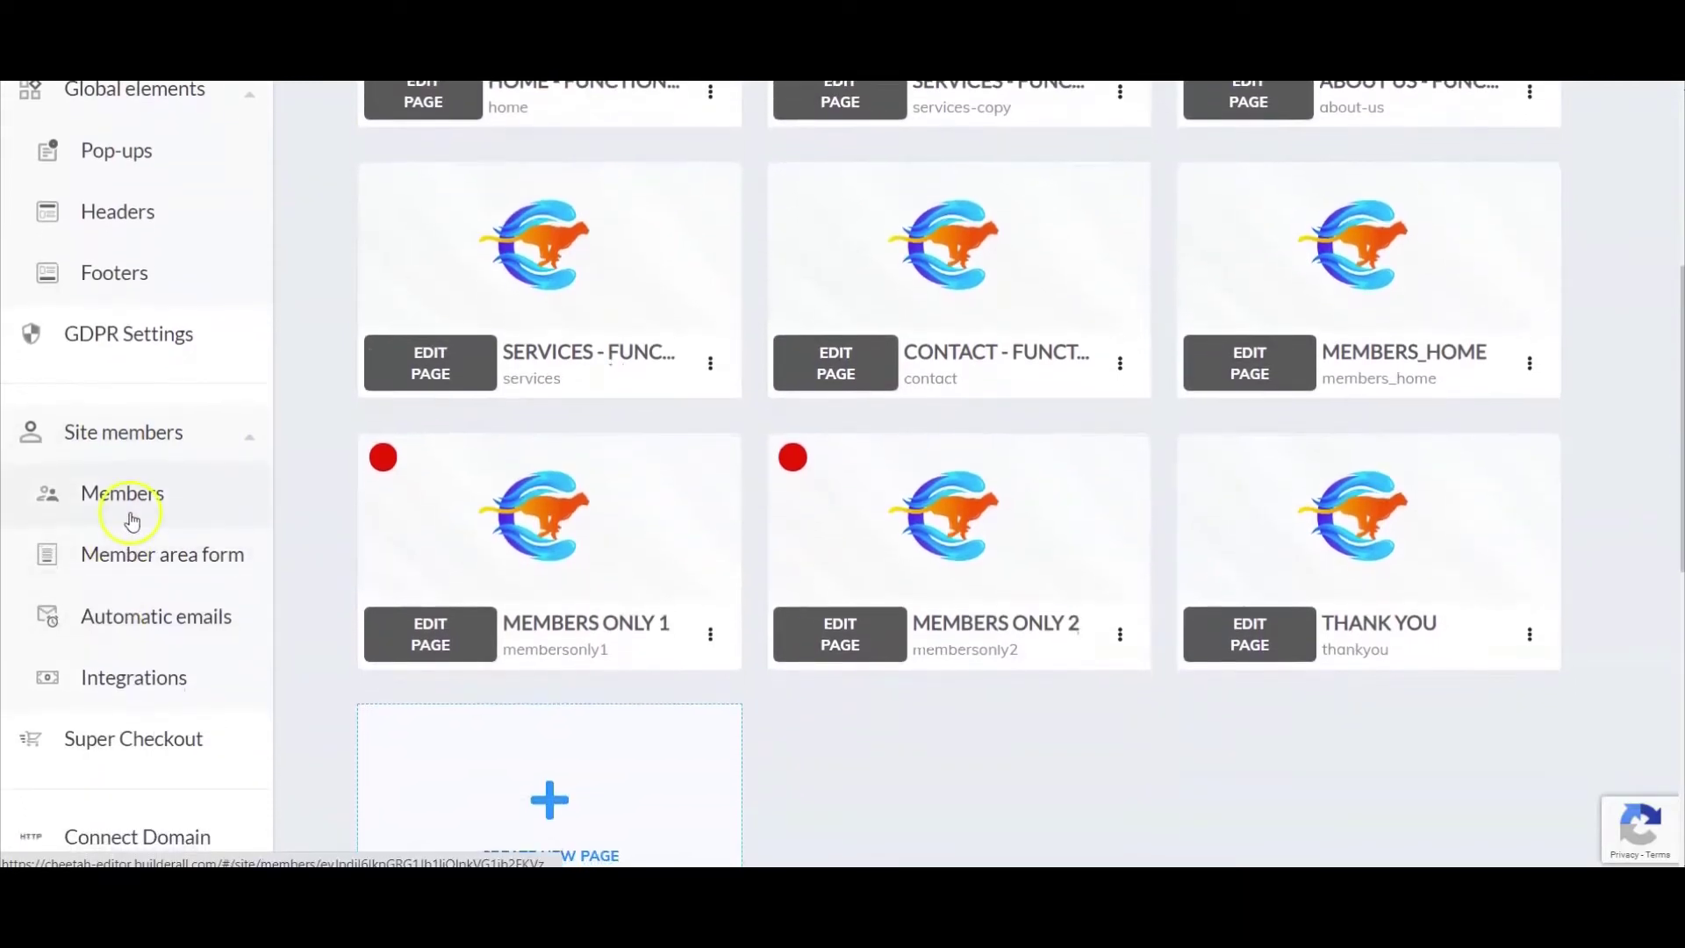
click(111, 563)
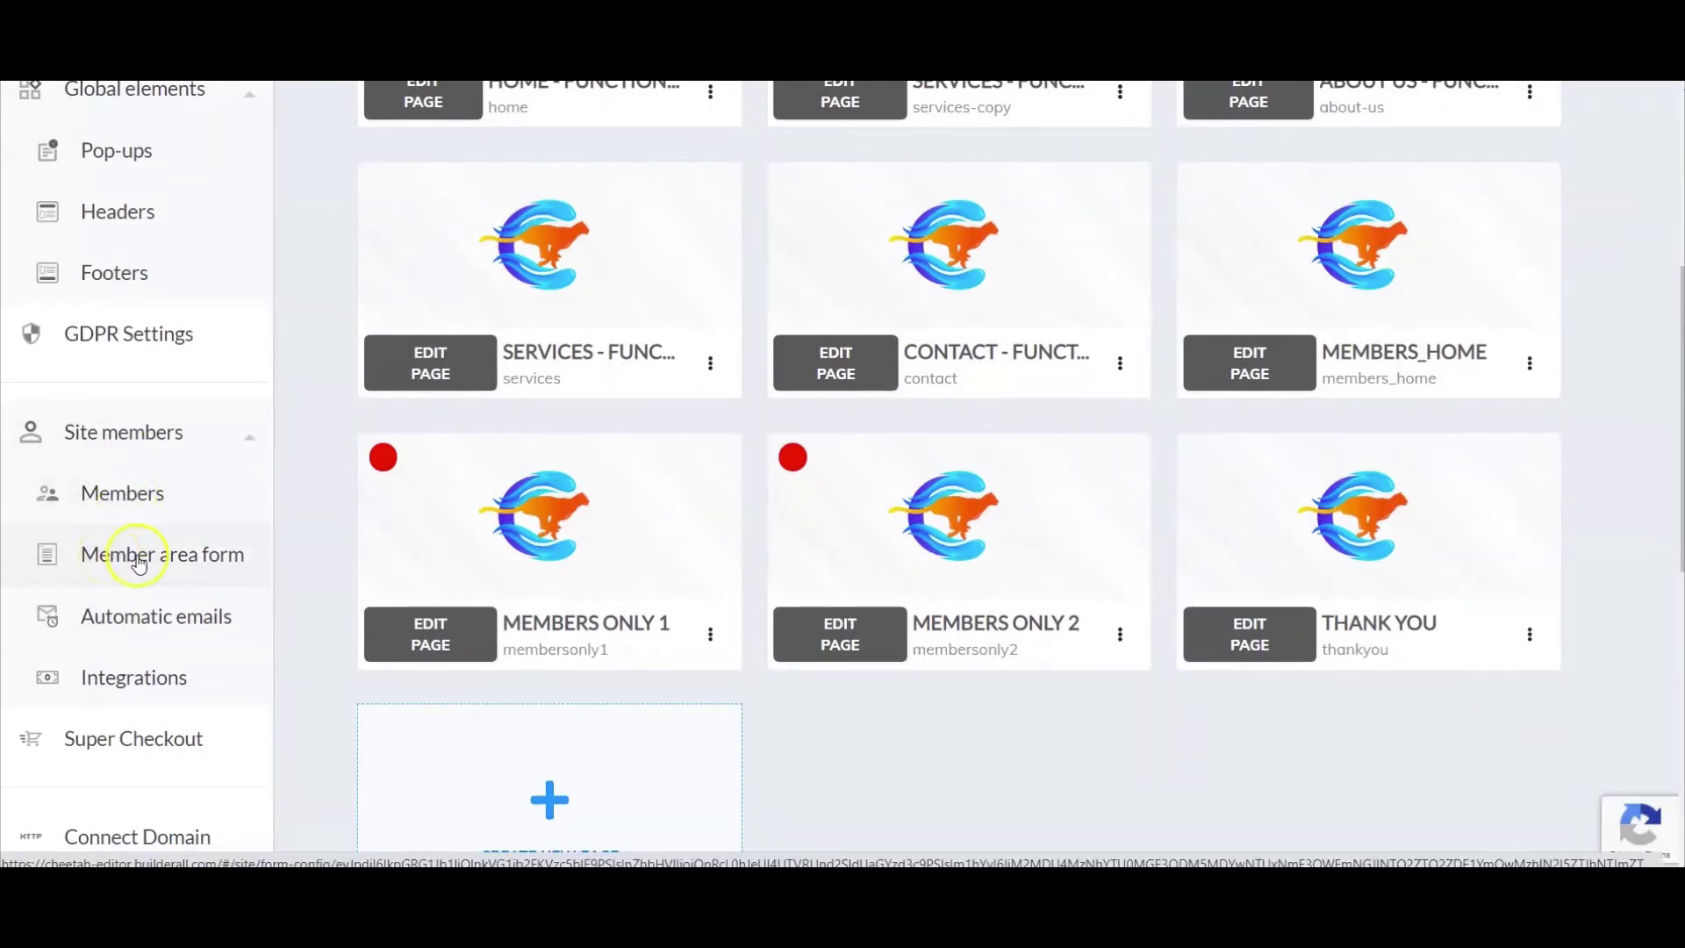
click(138, 563)
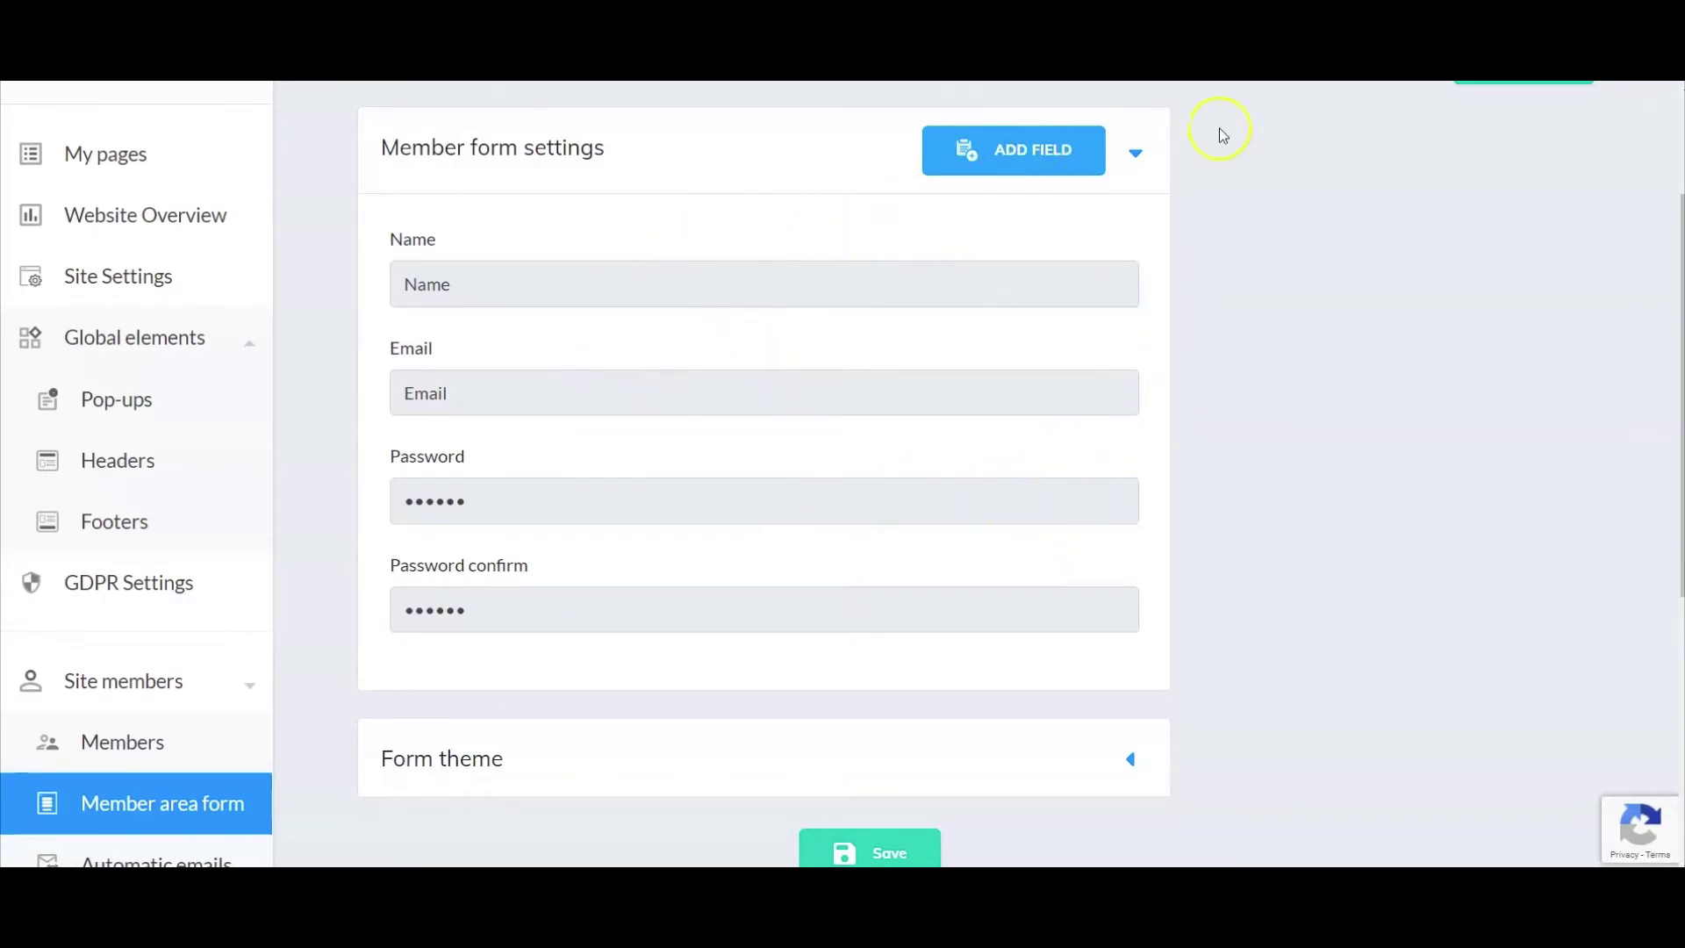
click(1141, 153)
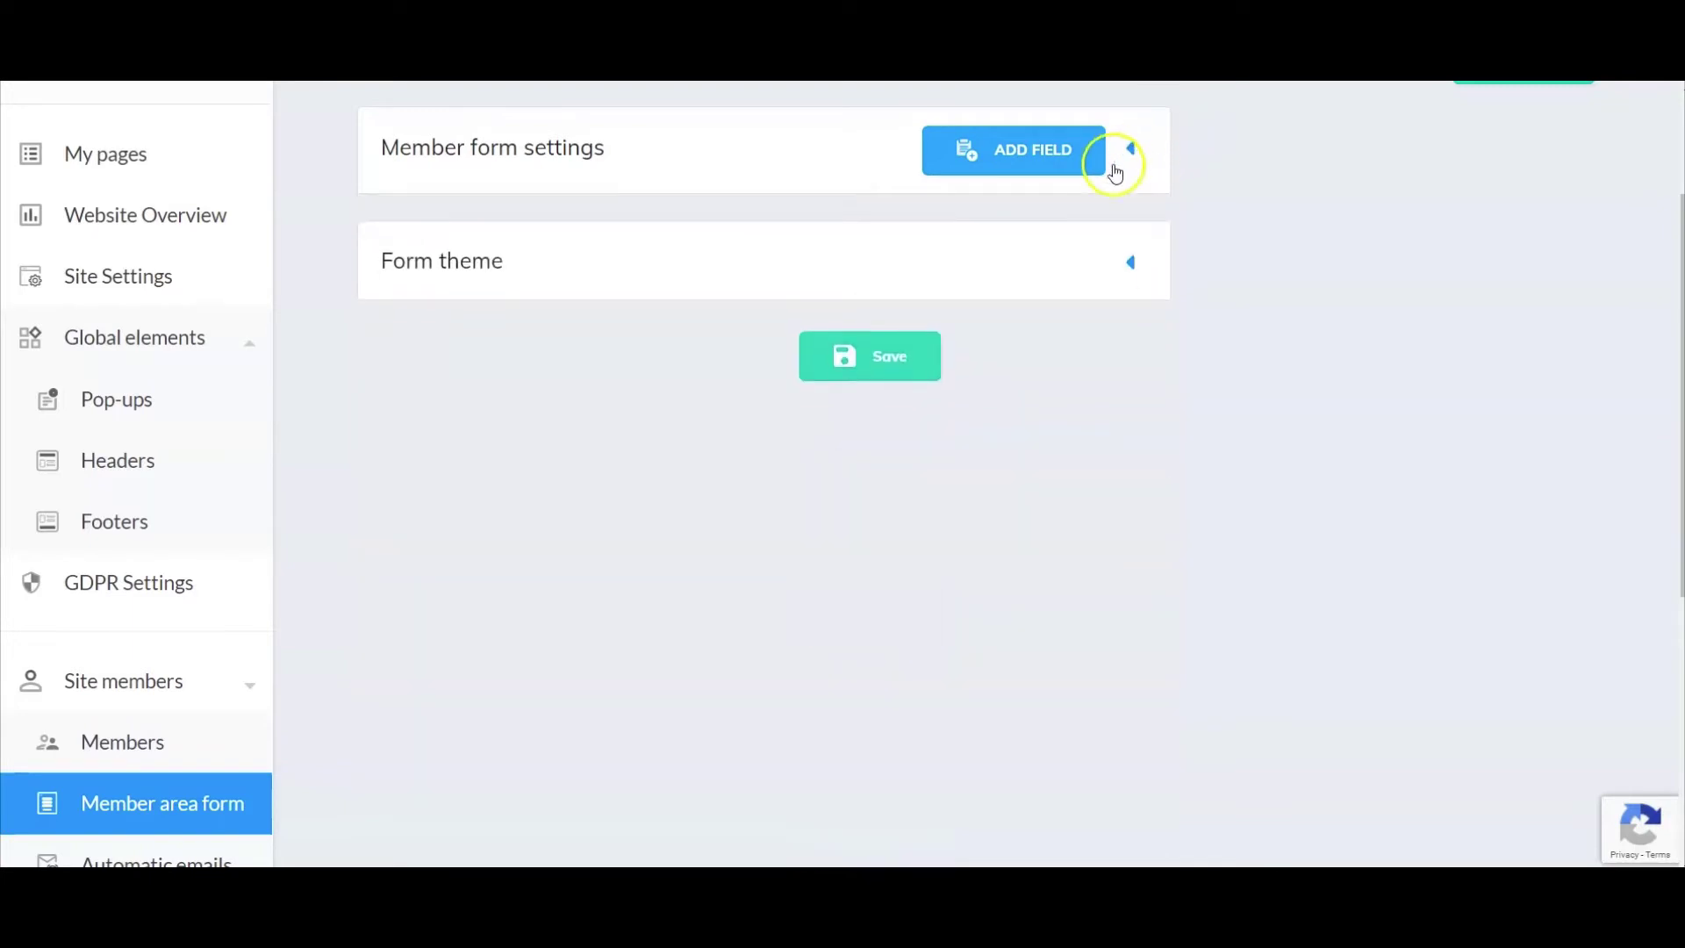
click(1131, 262)
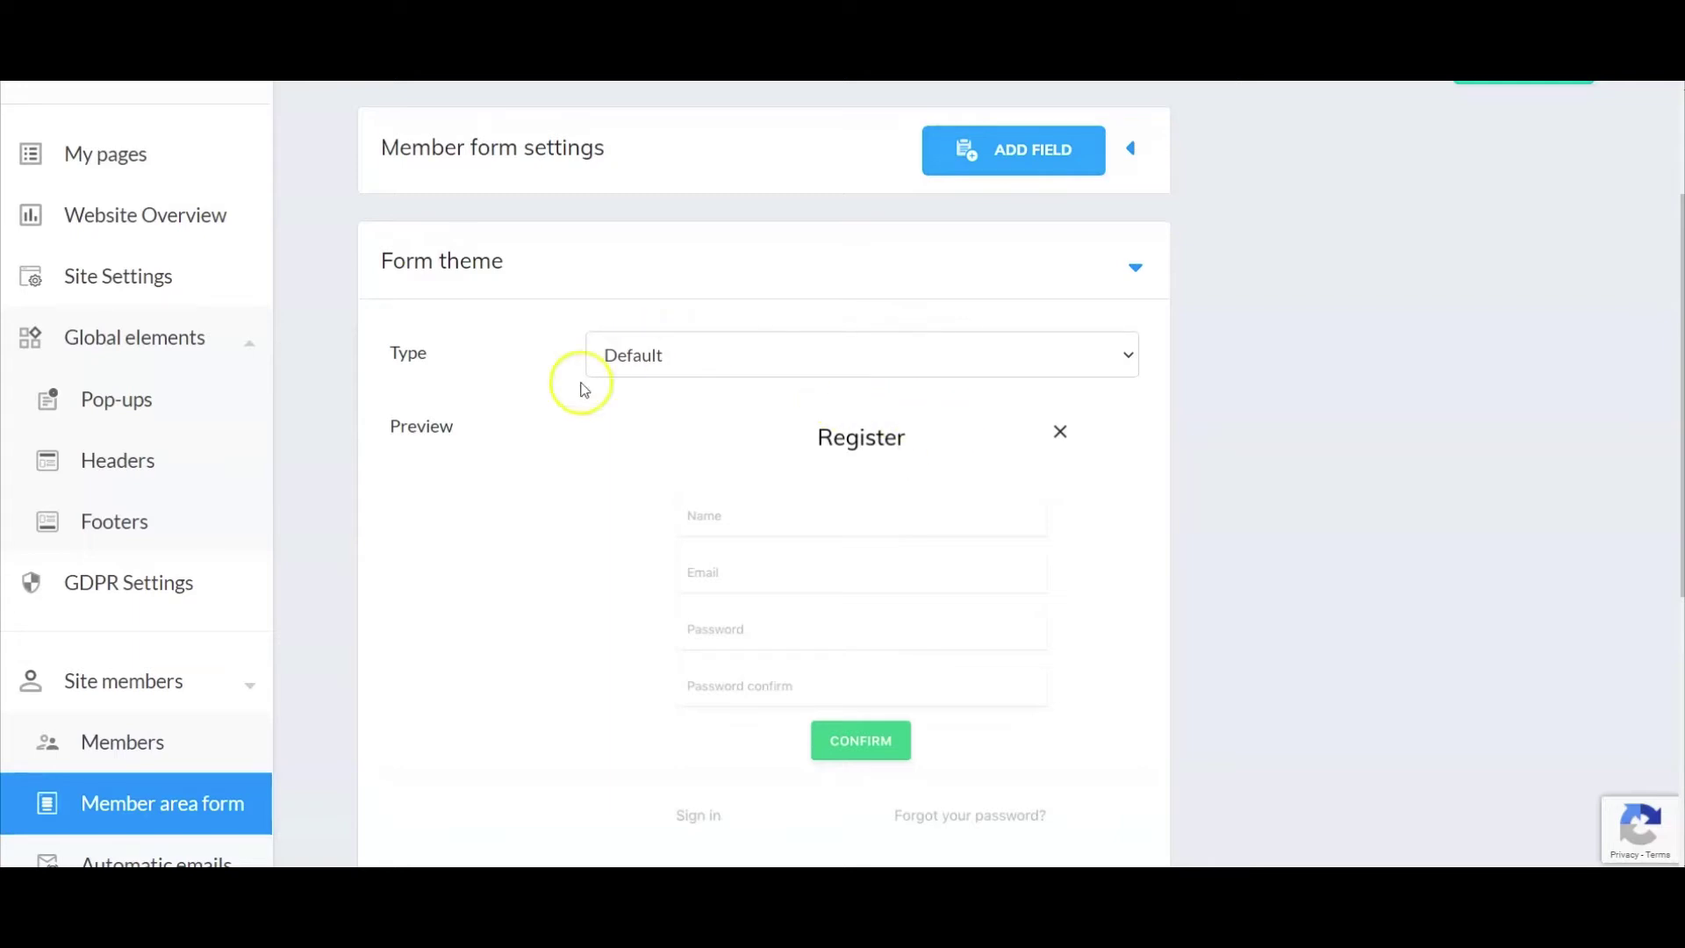
- Try the Three tabs, Two tabs, Two columns and In block form types to compare their previews
click(1131, 367)
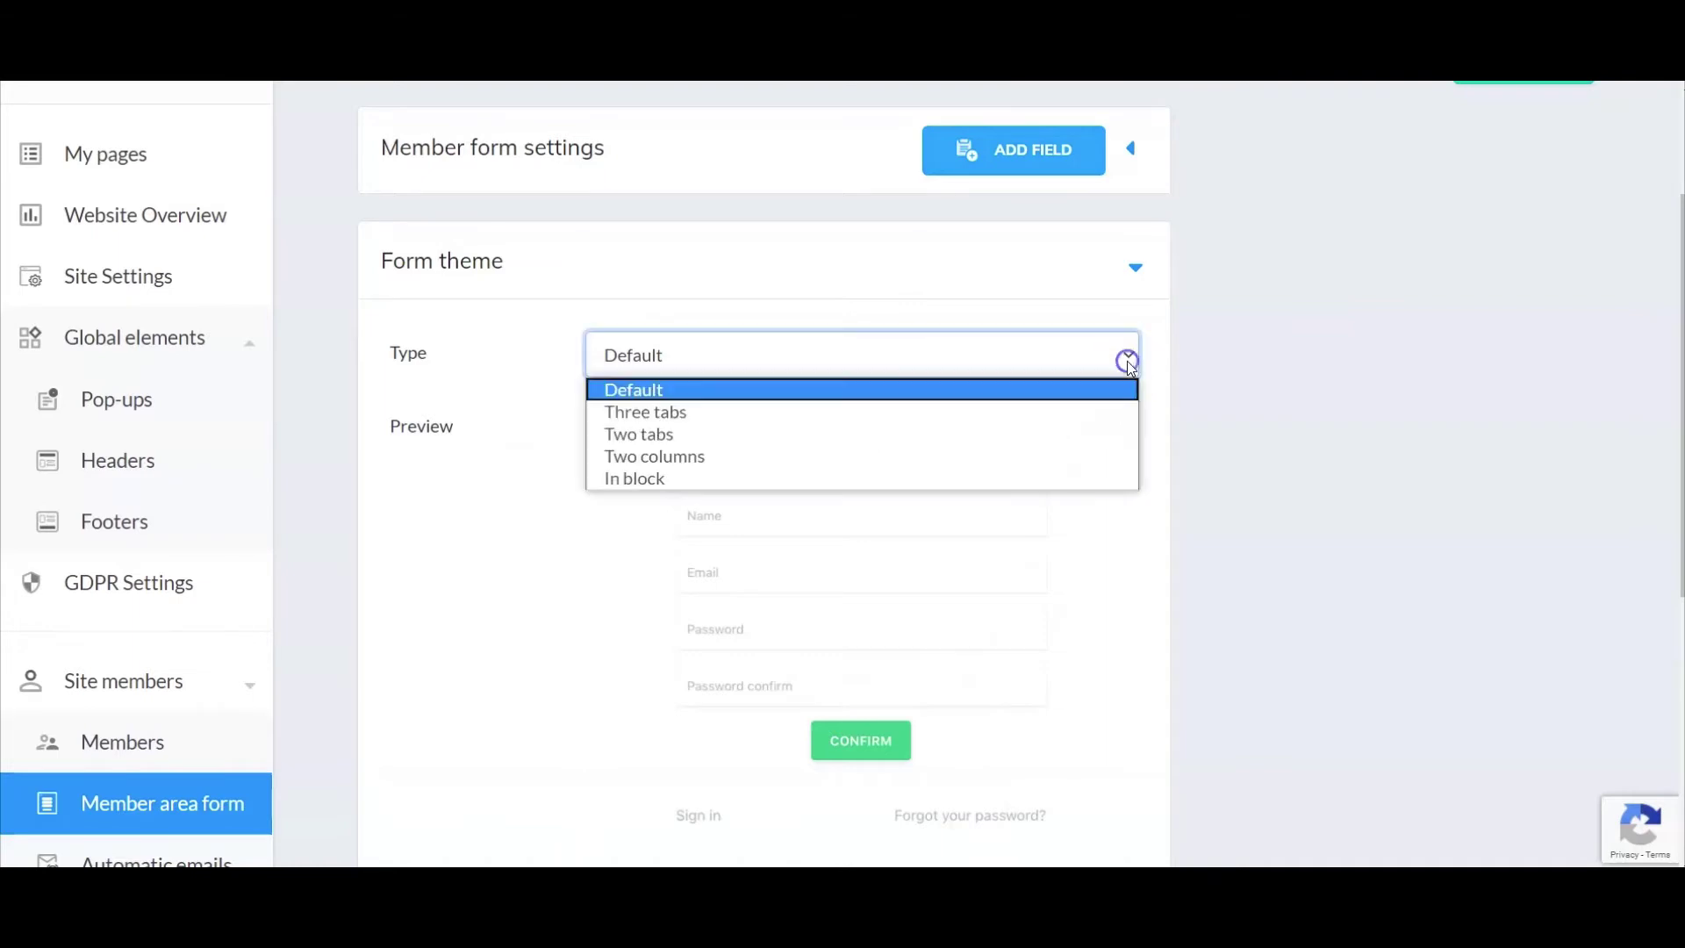
click(1059, 411)
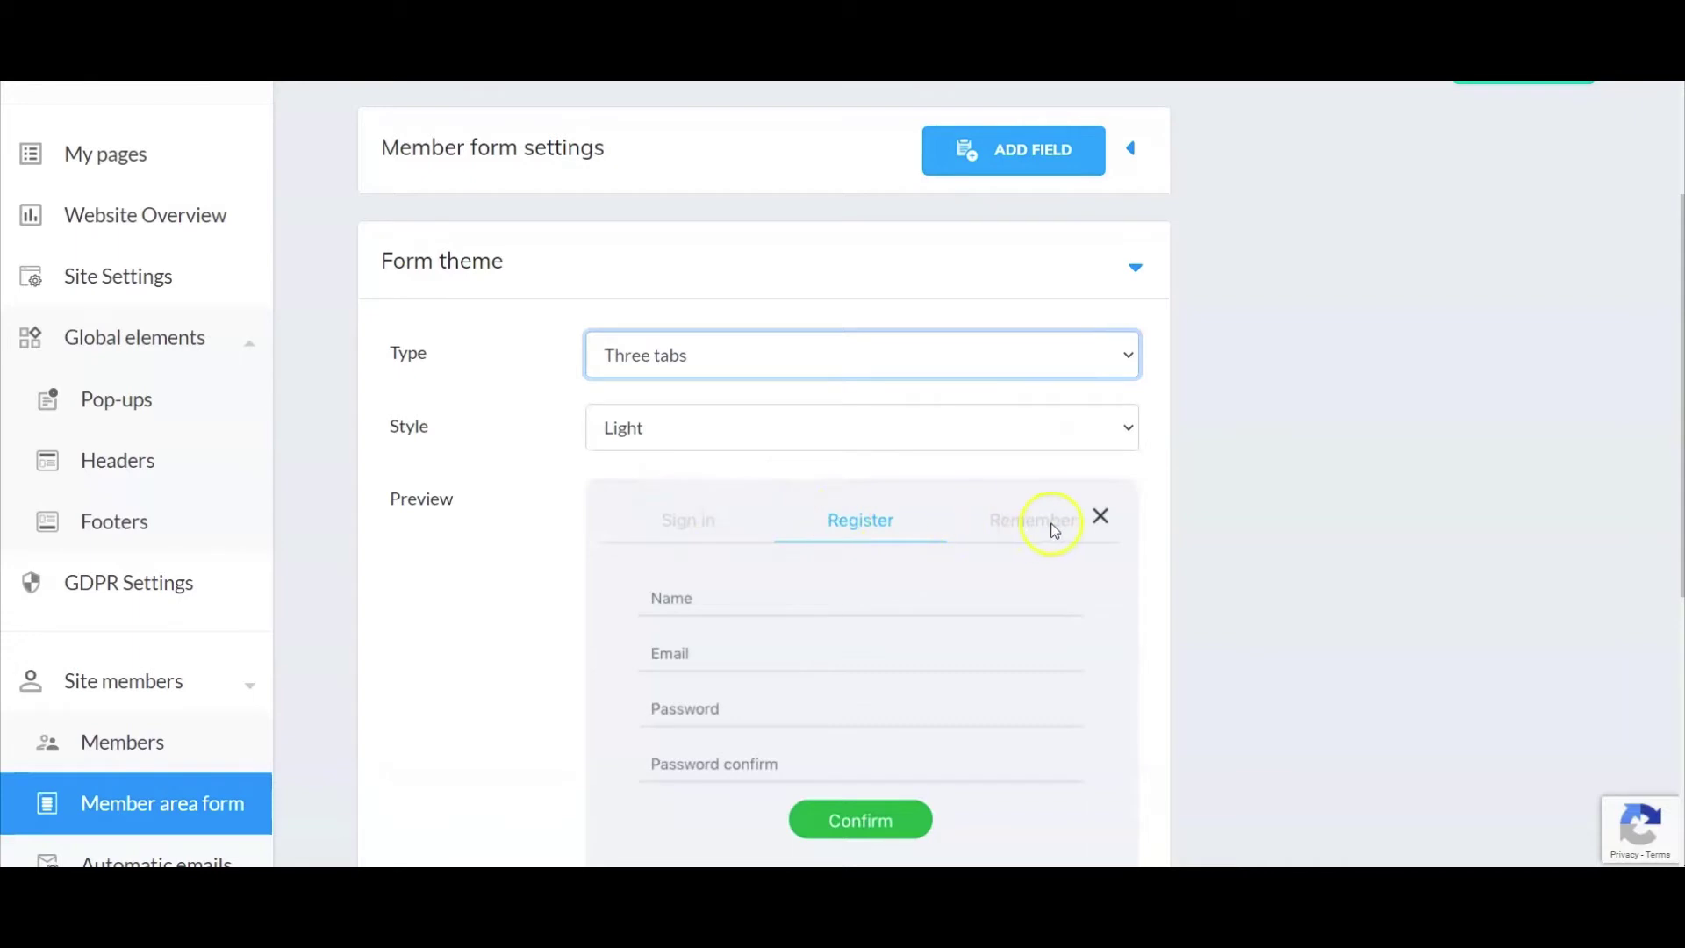
click(1088, 366)
click(1041, 432)
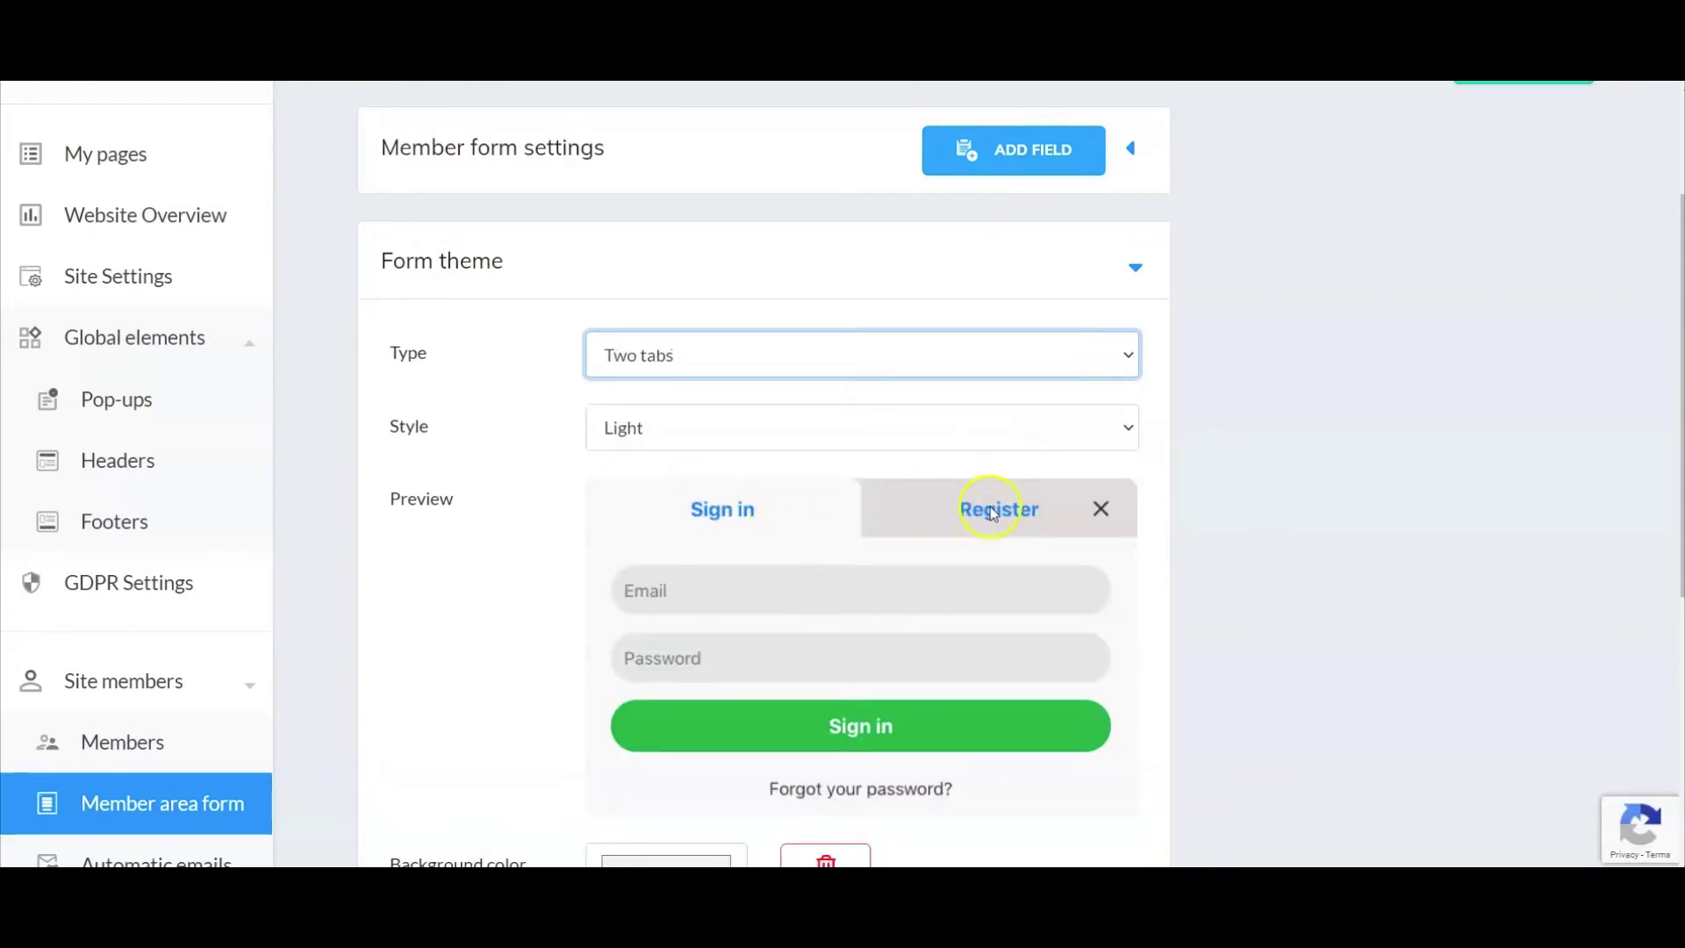
click(1020, 365)
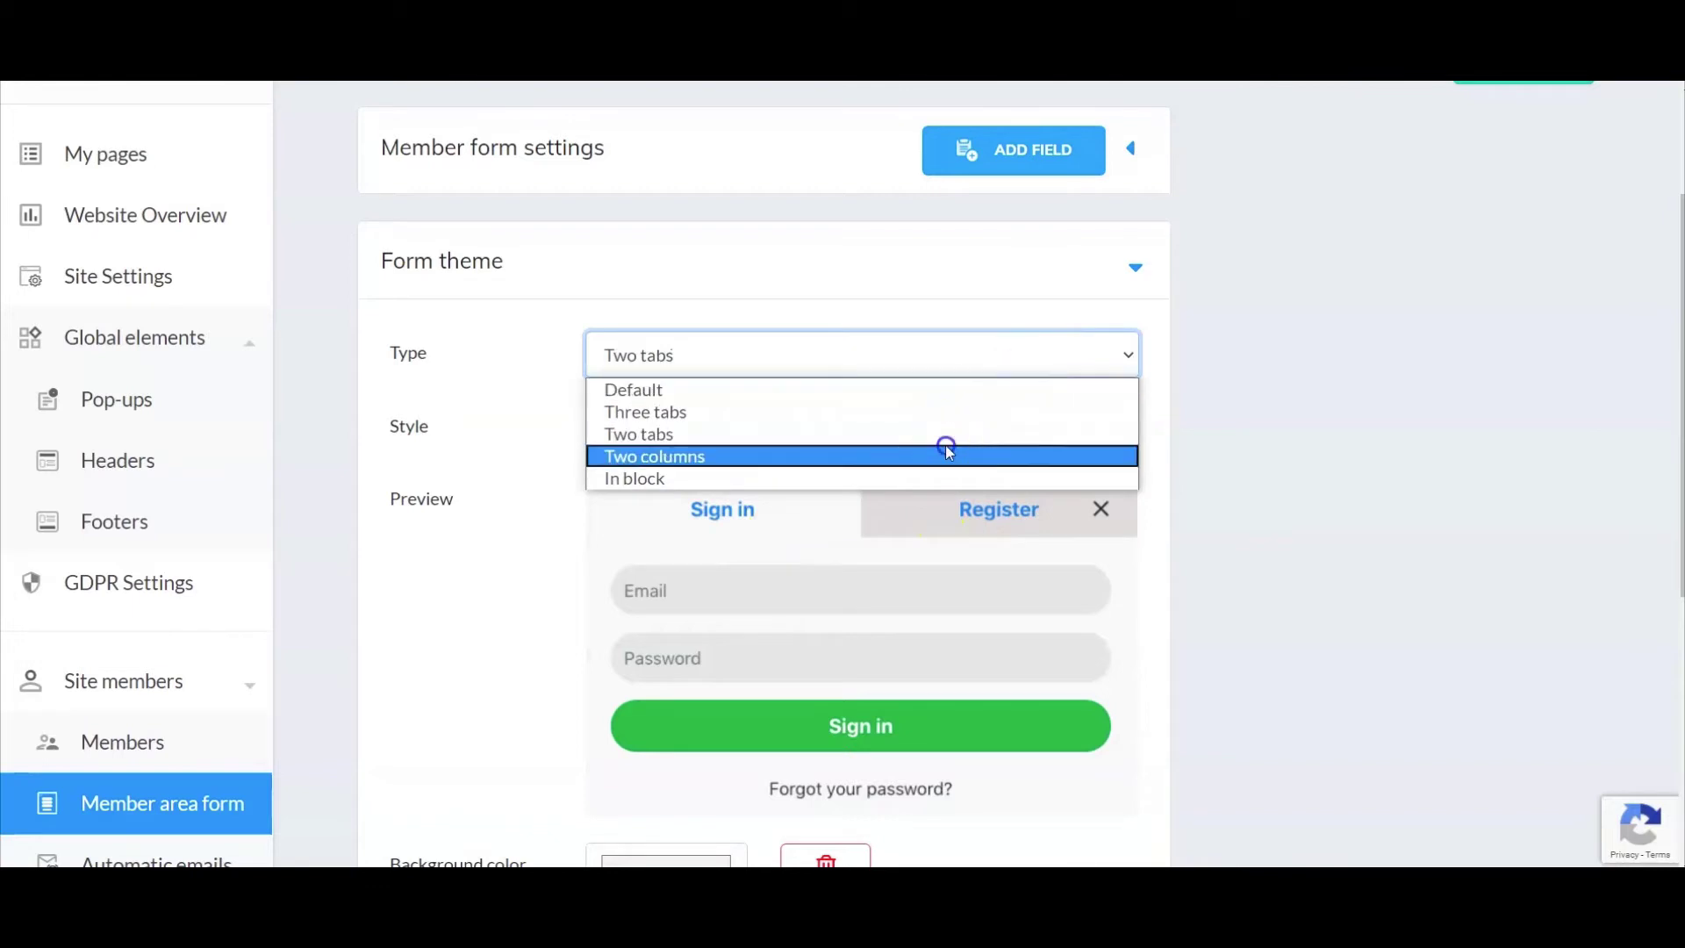
click(946, 445)
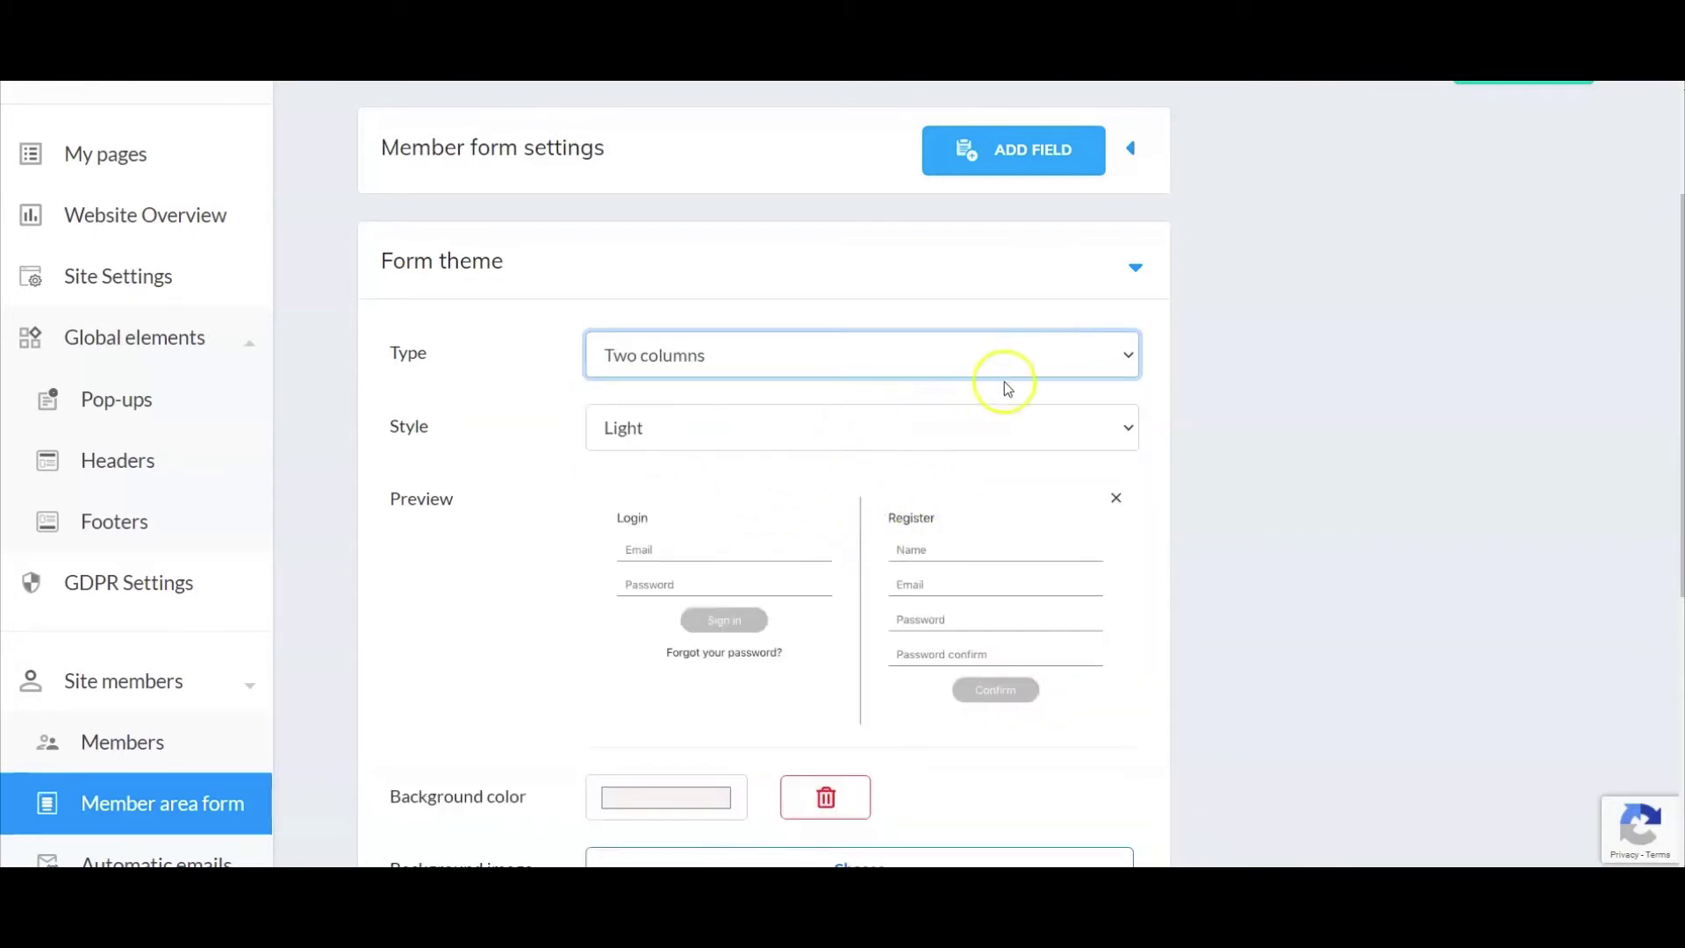
click(1069, 365)
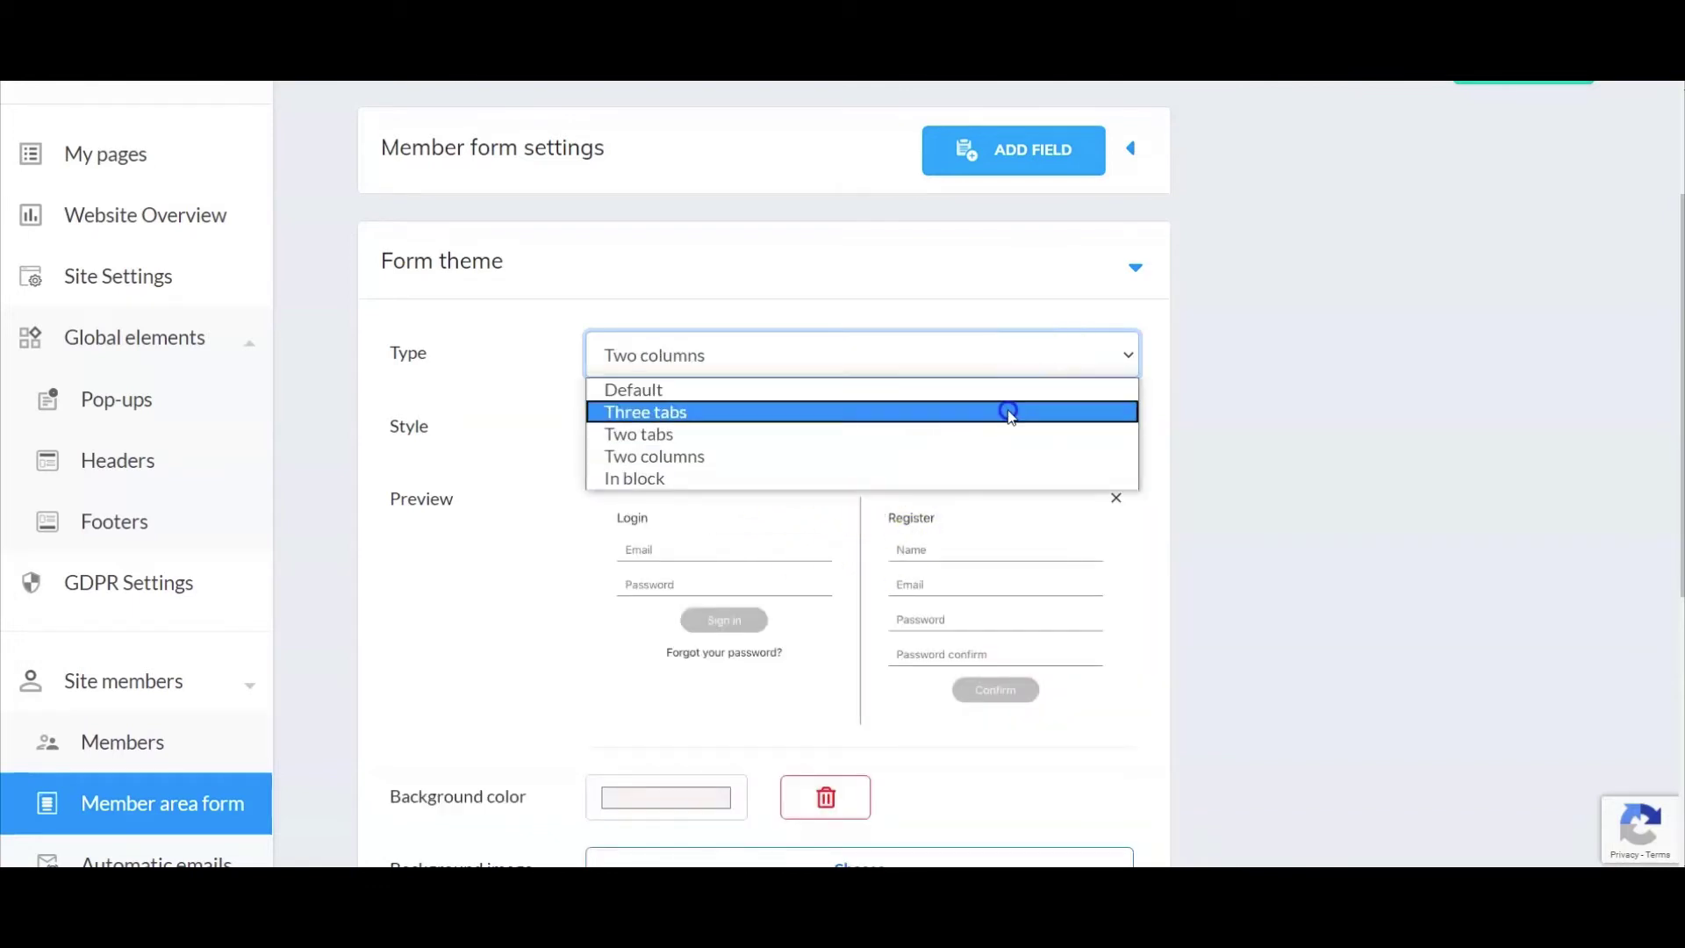
click(1009, 412)
click(1042, 355)
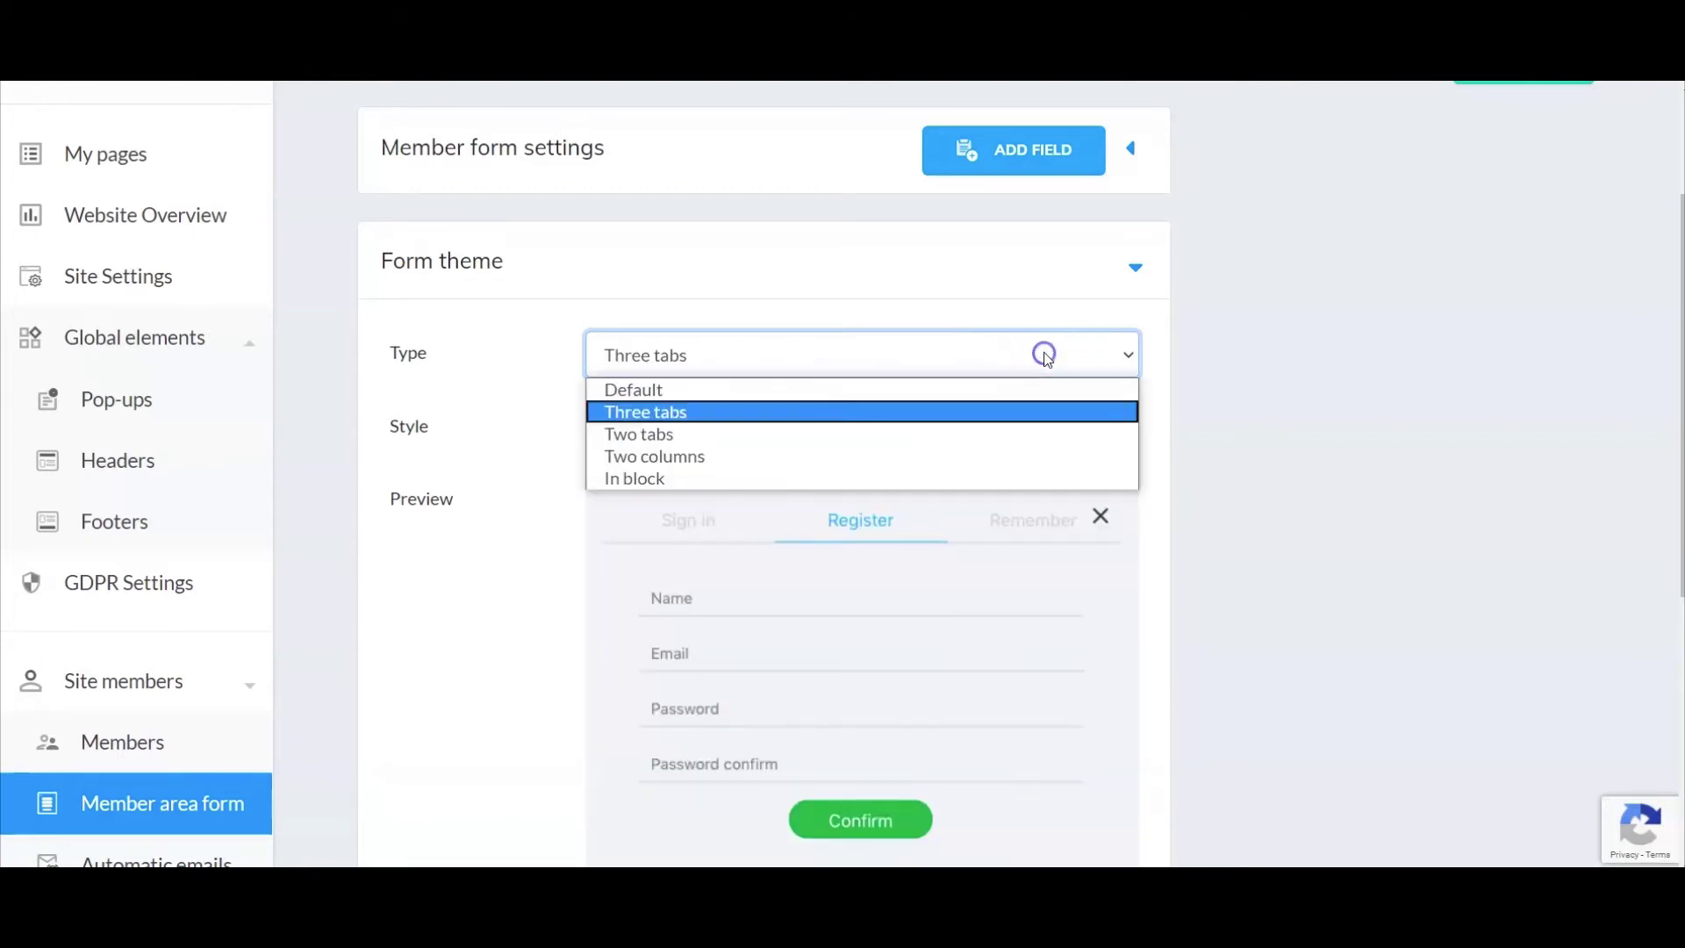
click(940, 474)
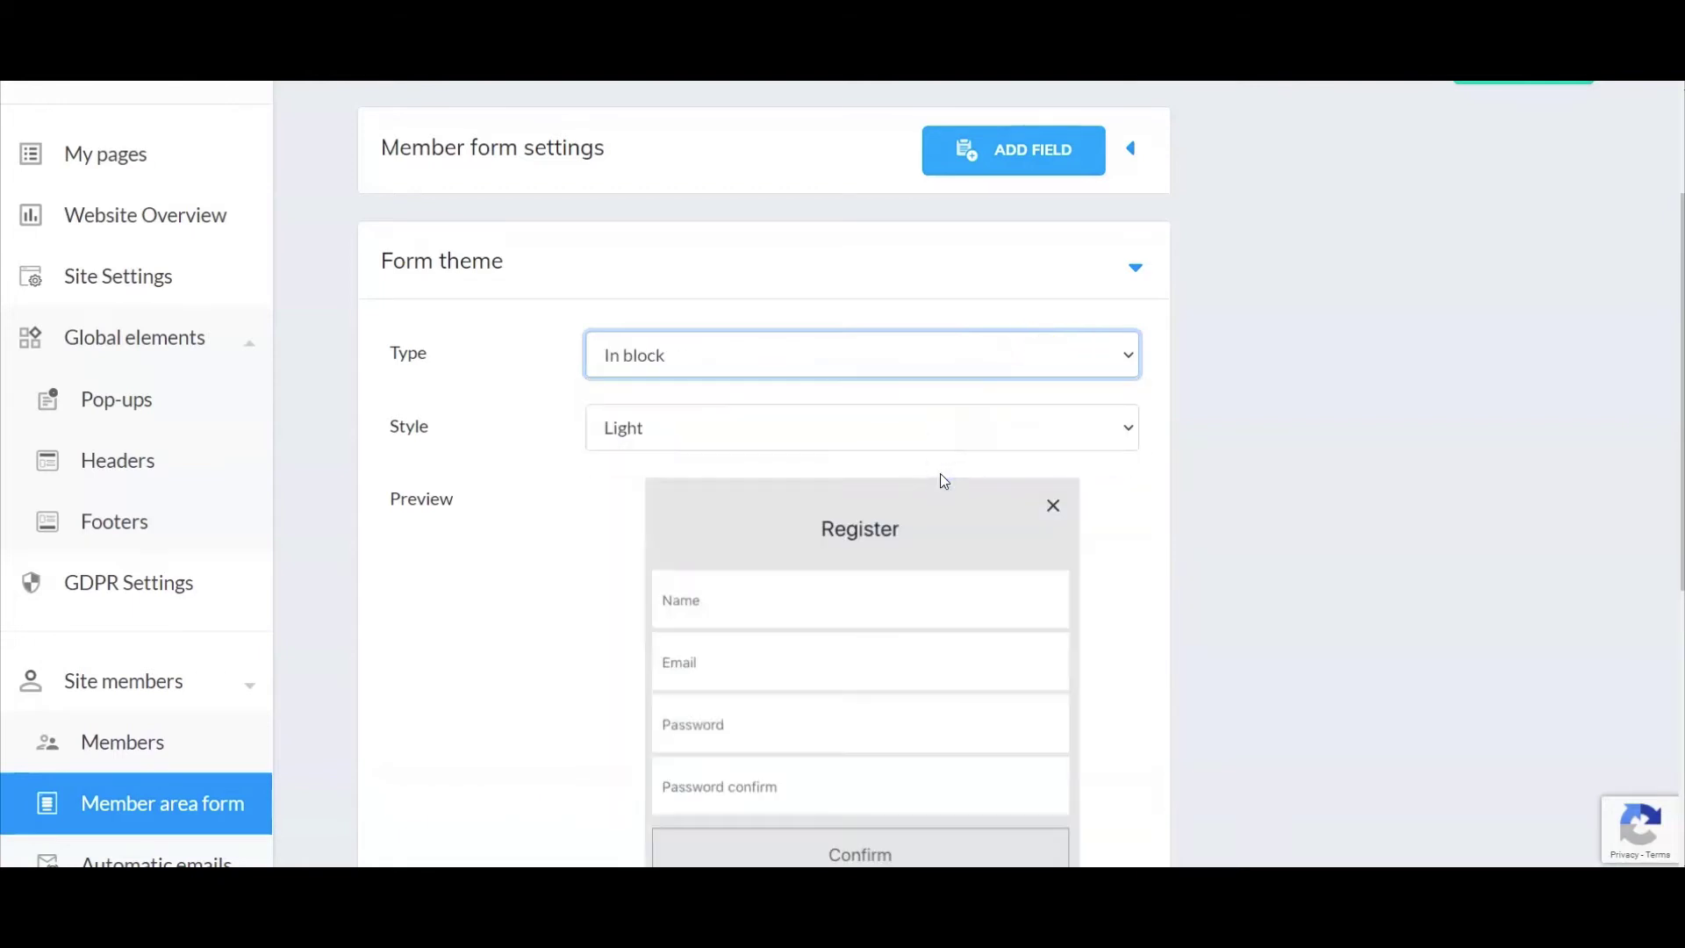
scroll(929, 609, down, 4)
scroll(929, 606, up, 4)
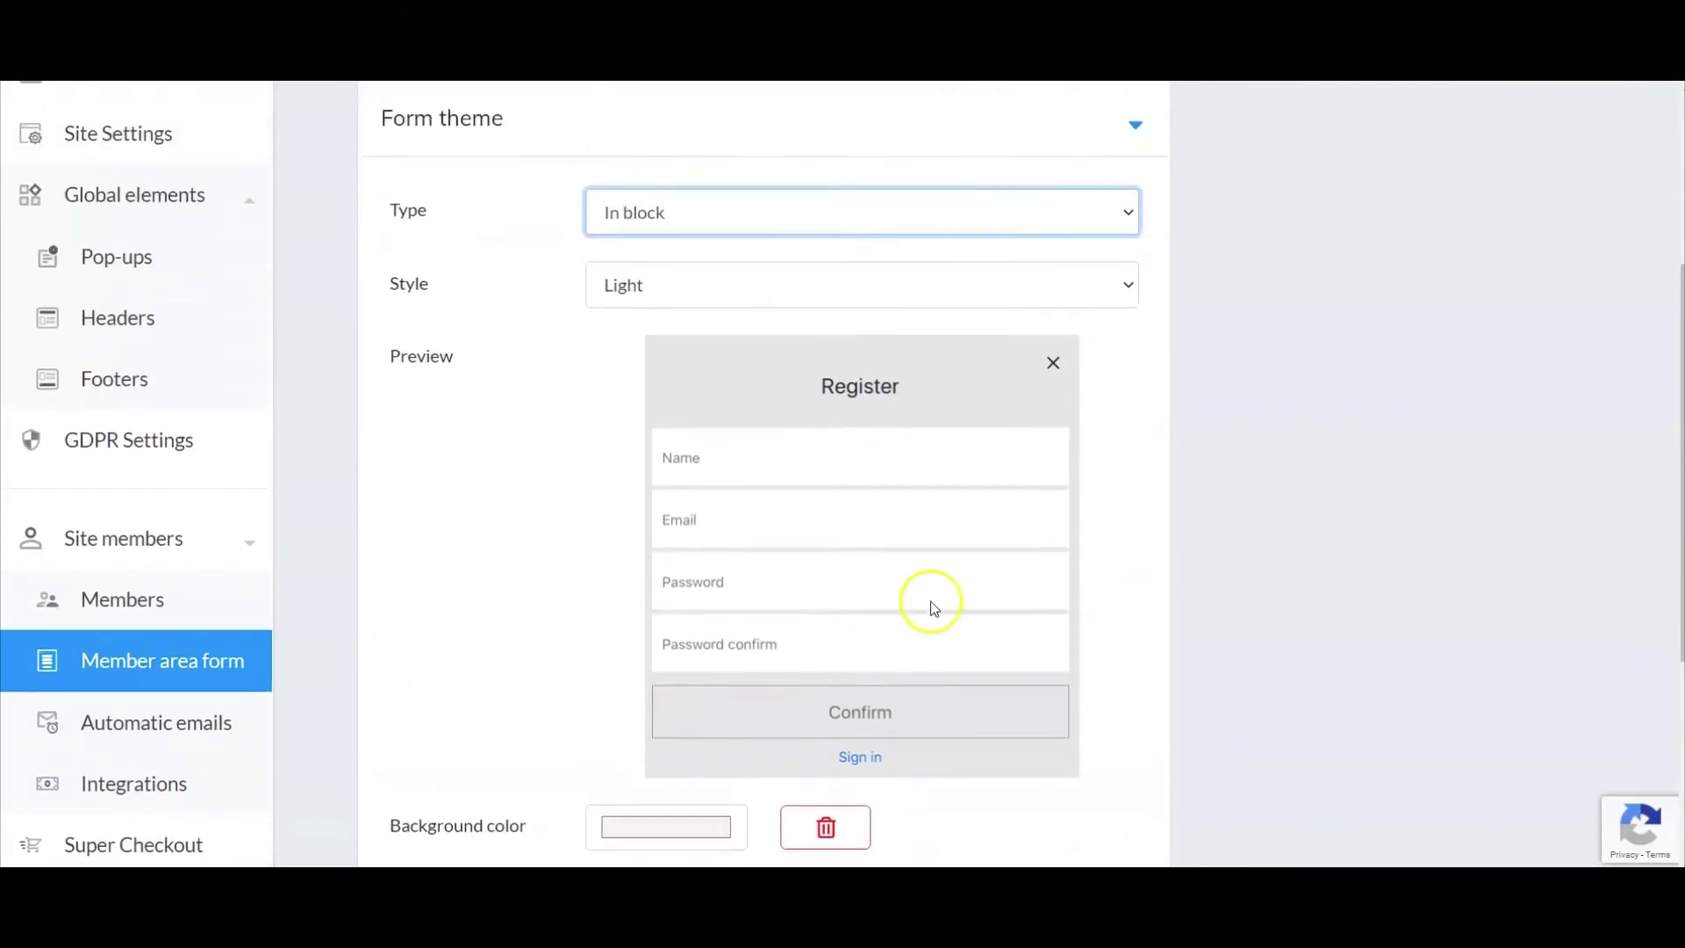
- Set the form theme type to Three tabs and use the "beaches" picture as its background image
click(1103, 354)
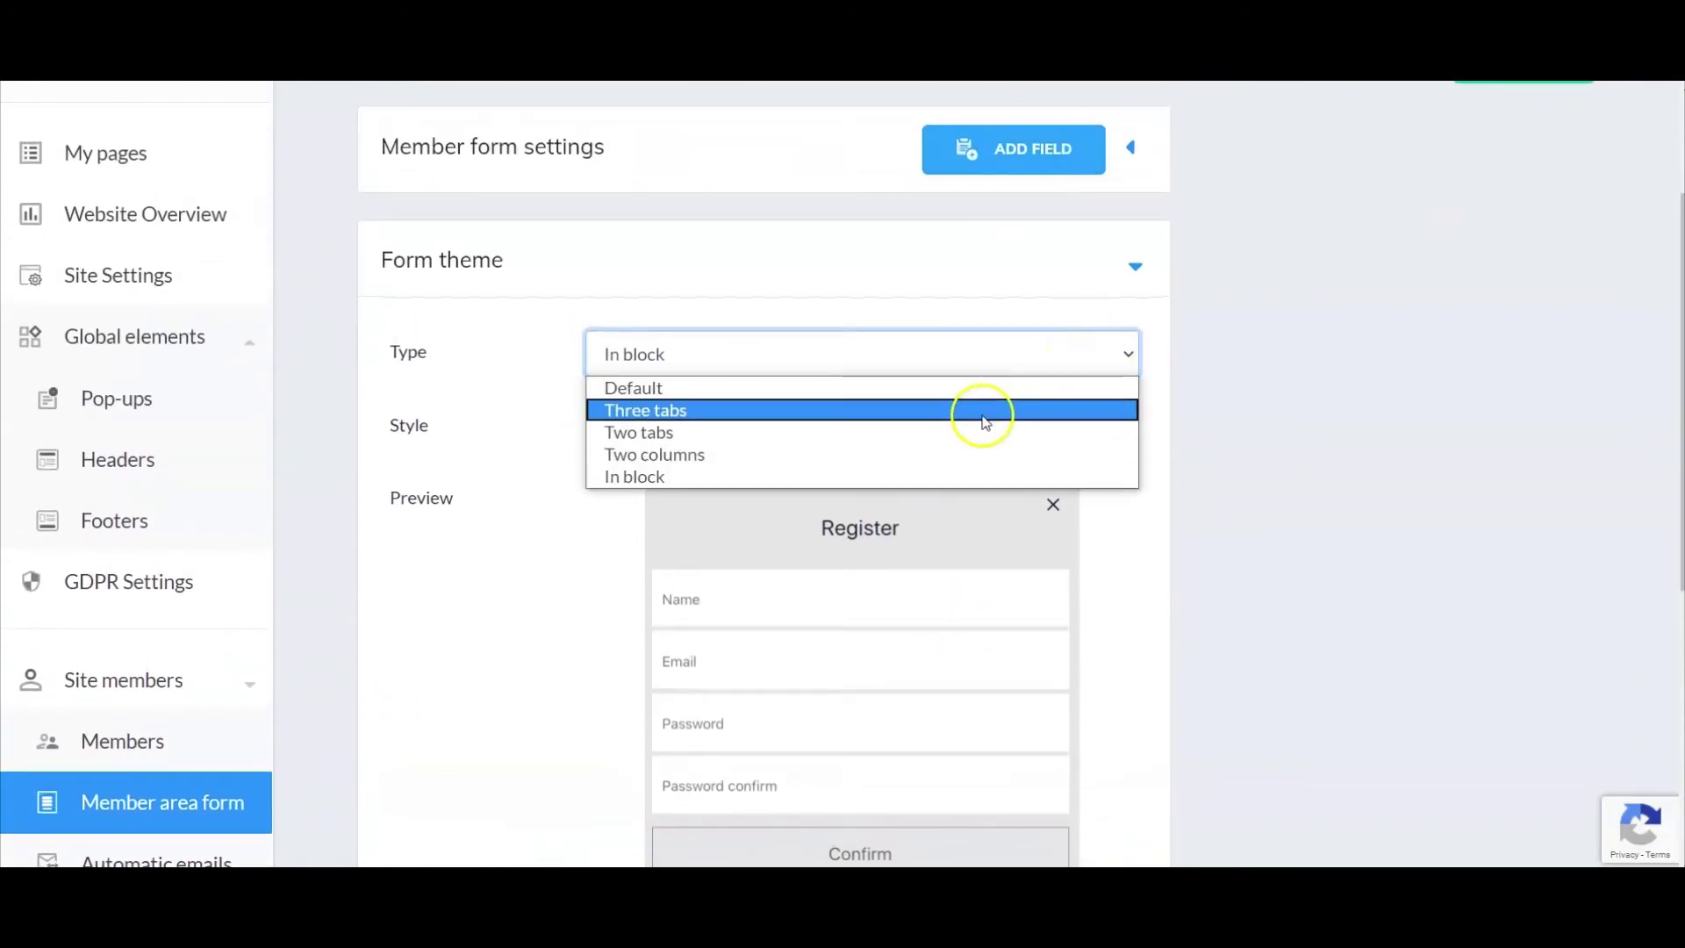
click(982, 411)
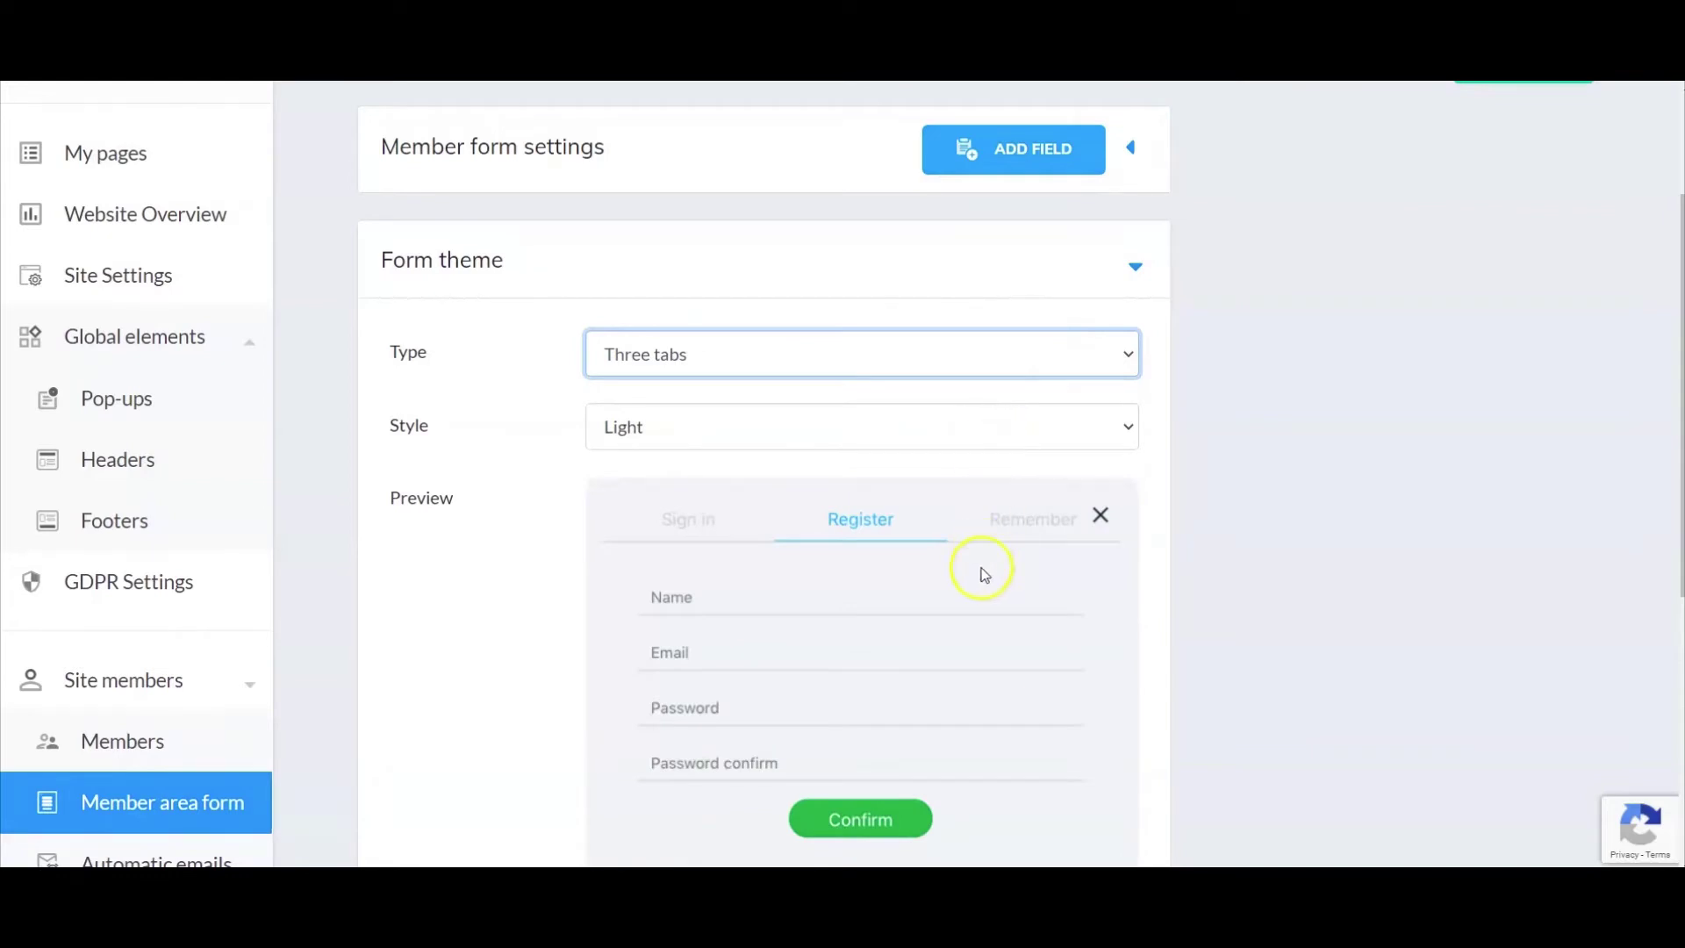
scroll(983, 570, down, 1)
scroll(982, 575, down, 5)
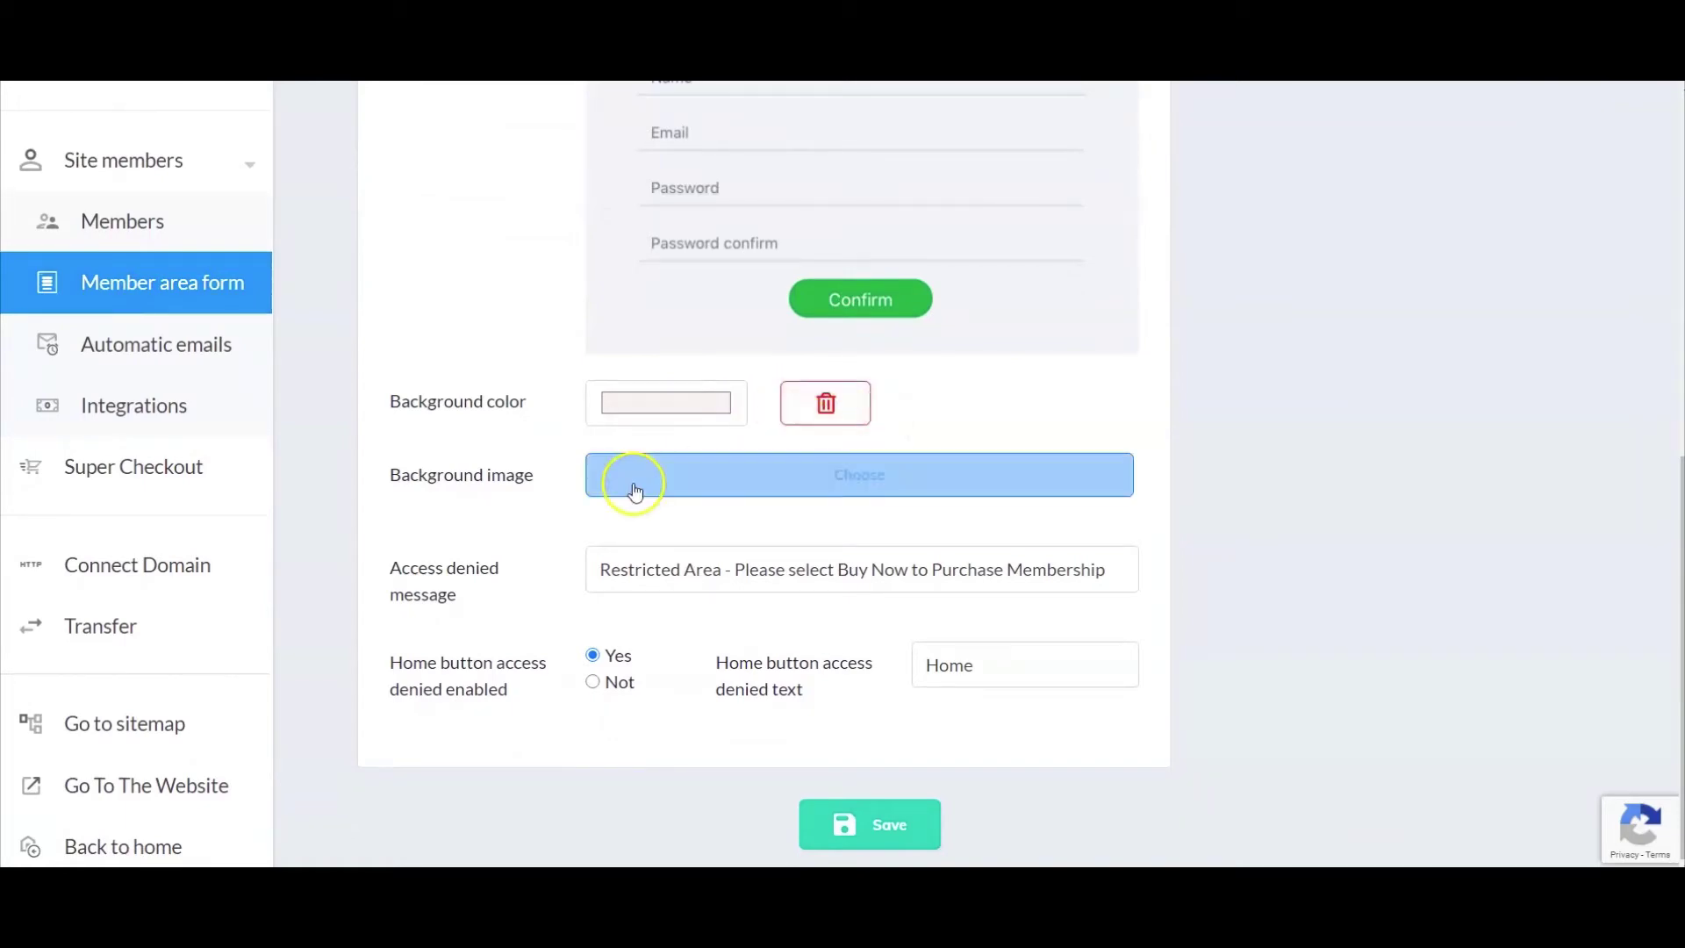
click(847, 478)
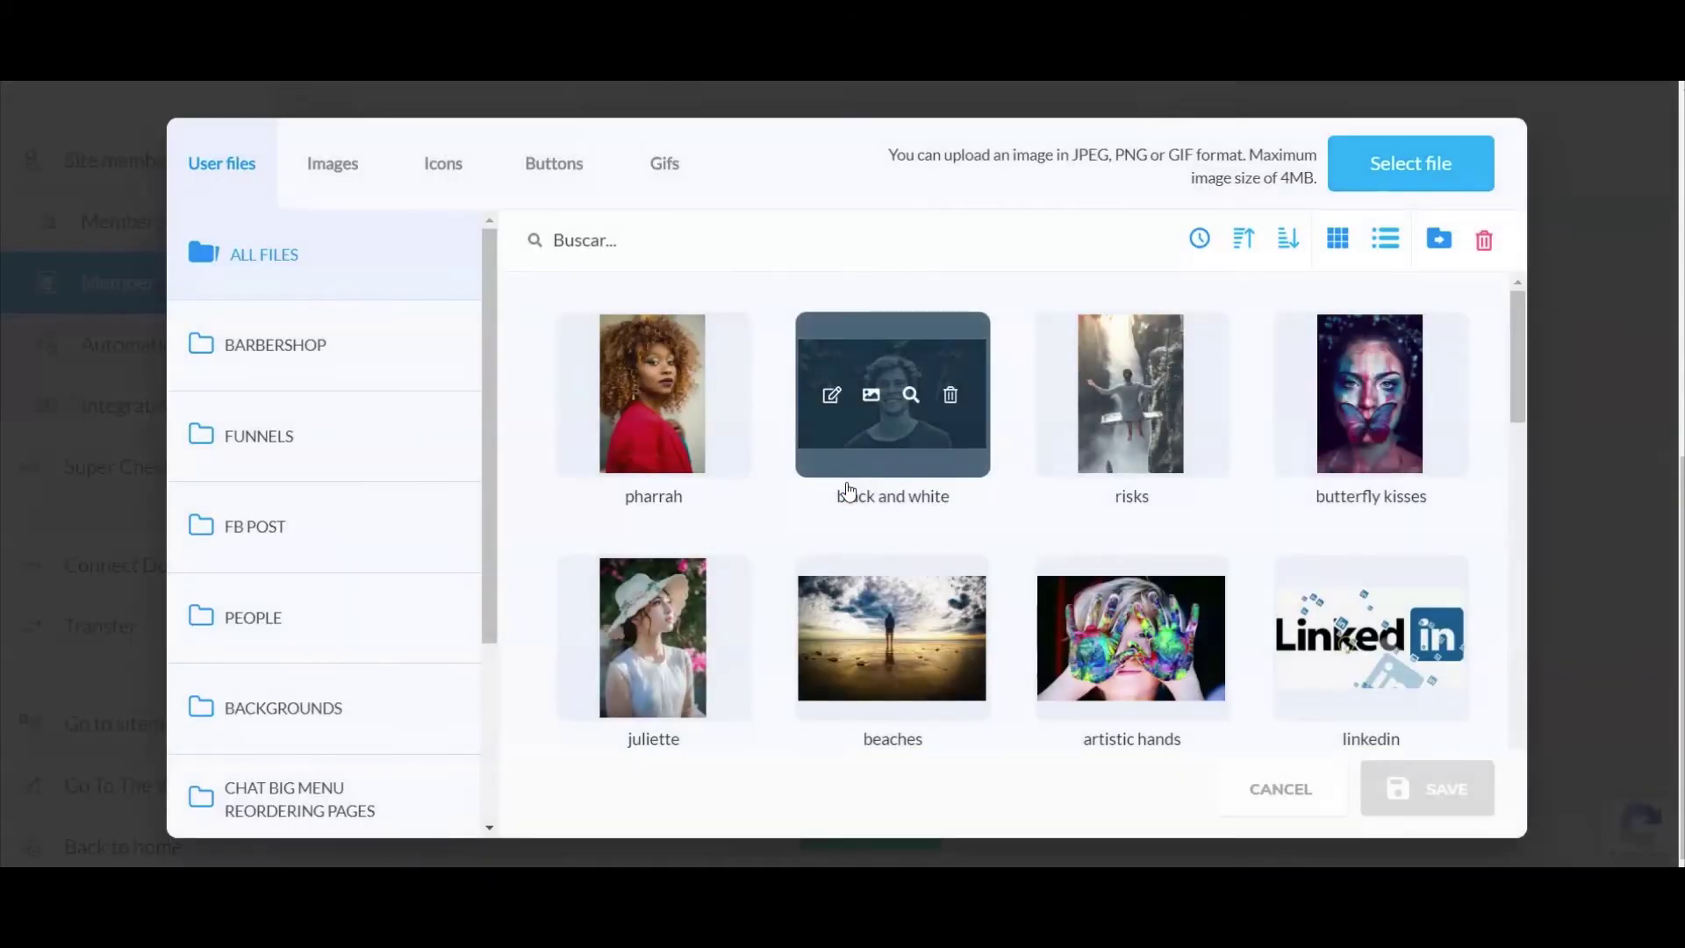
click(903, 568)
click(1429, 770)
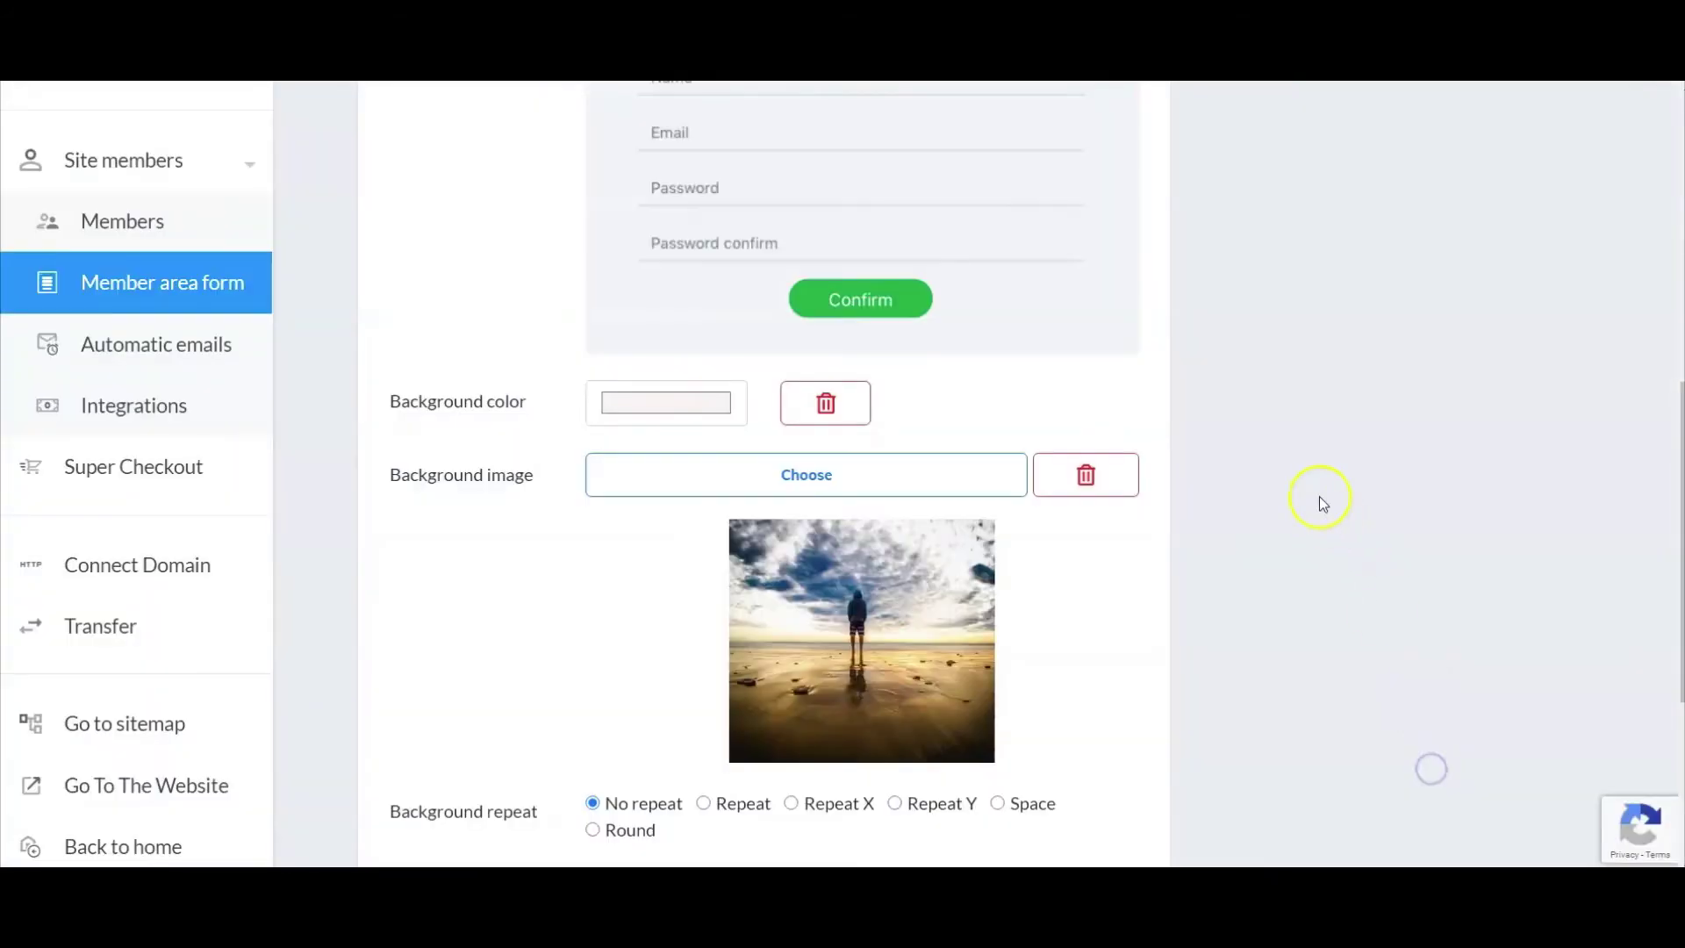
- Review the form preview, background options and access denied settings, and save the member area form
scroll(1319, 495, up, 5)
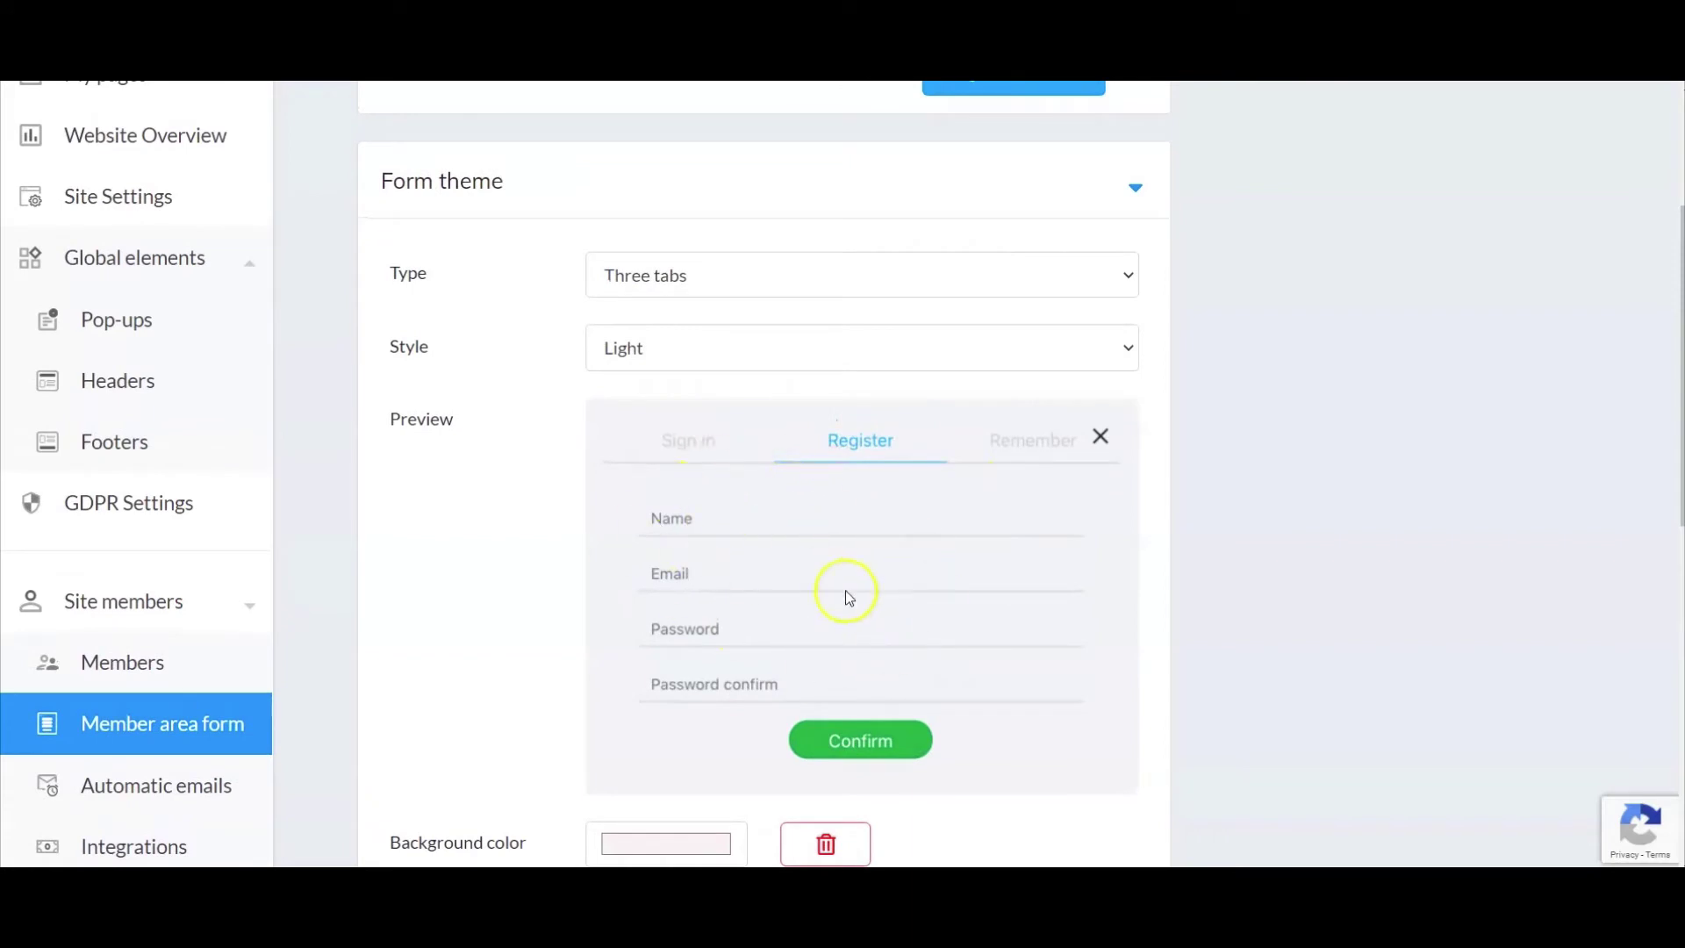
scroll(670, 447, down, 6)
scroll(694, 453, down, 1)
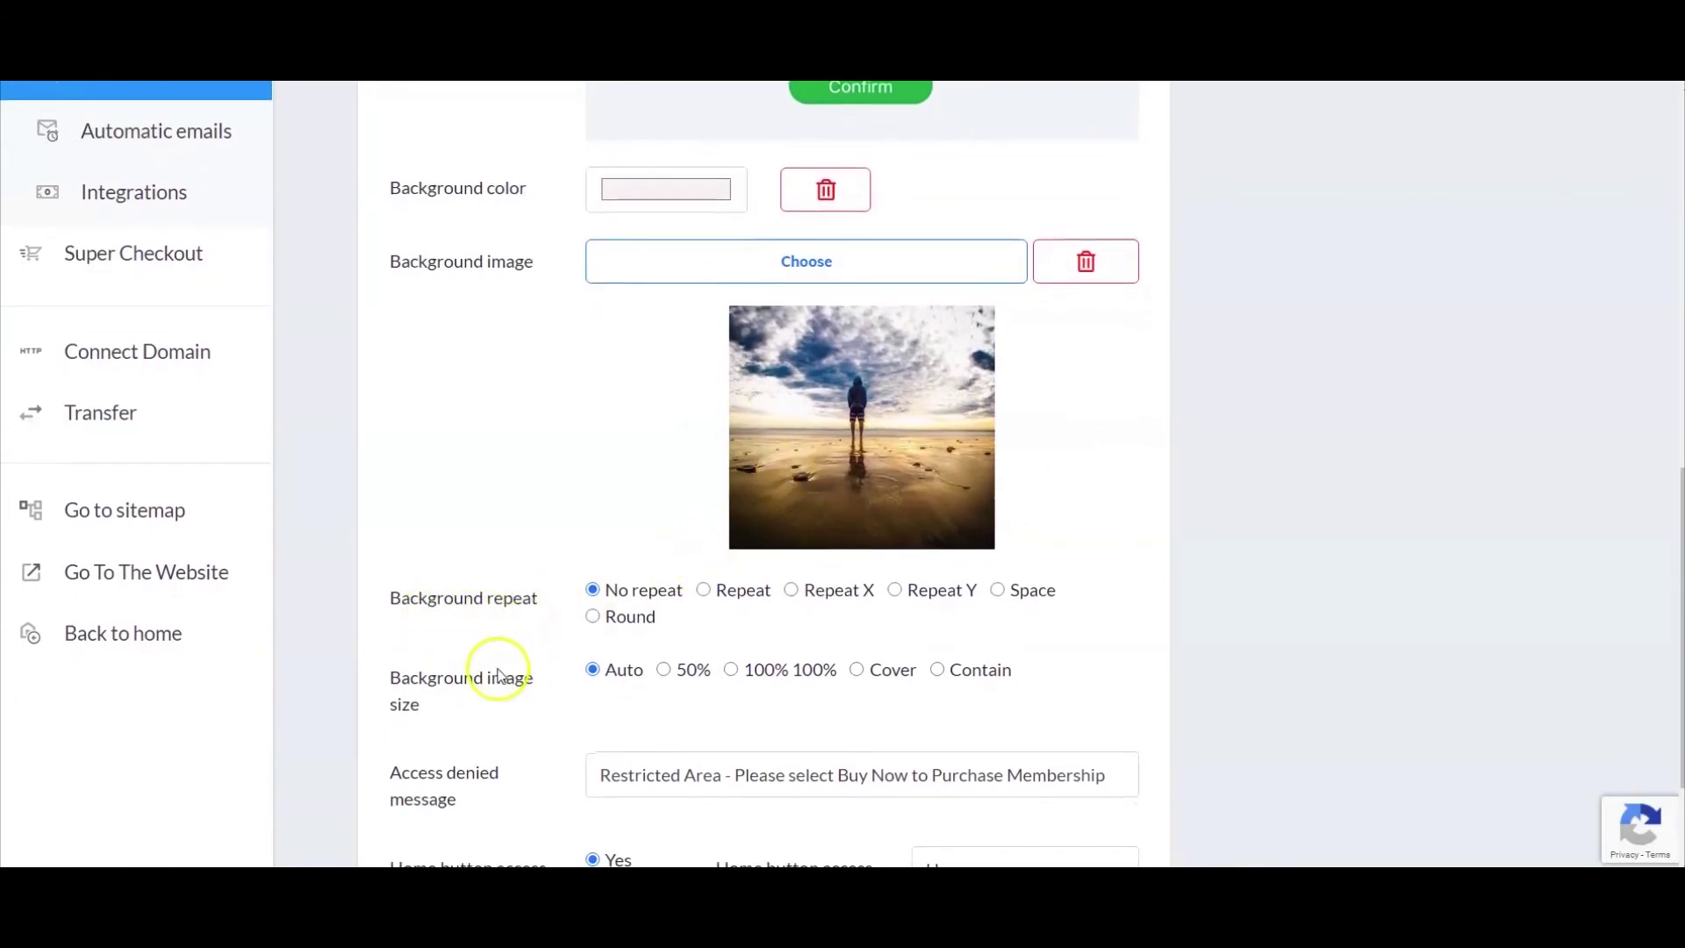
scroll(501, 698, down, 1)
scroll(501, 698, down, 2)
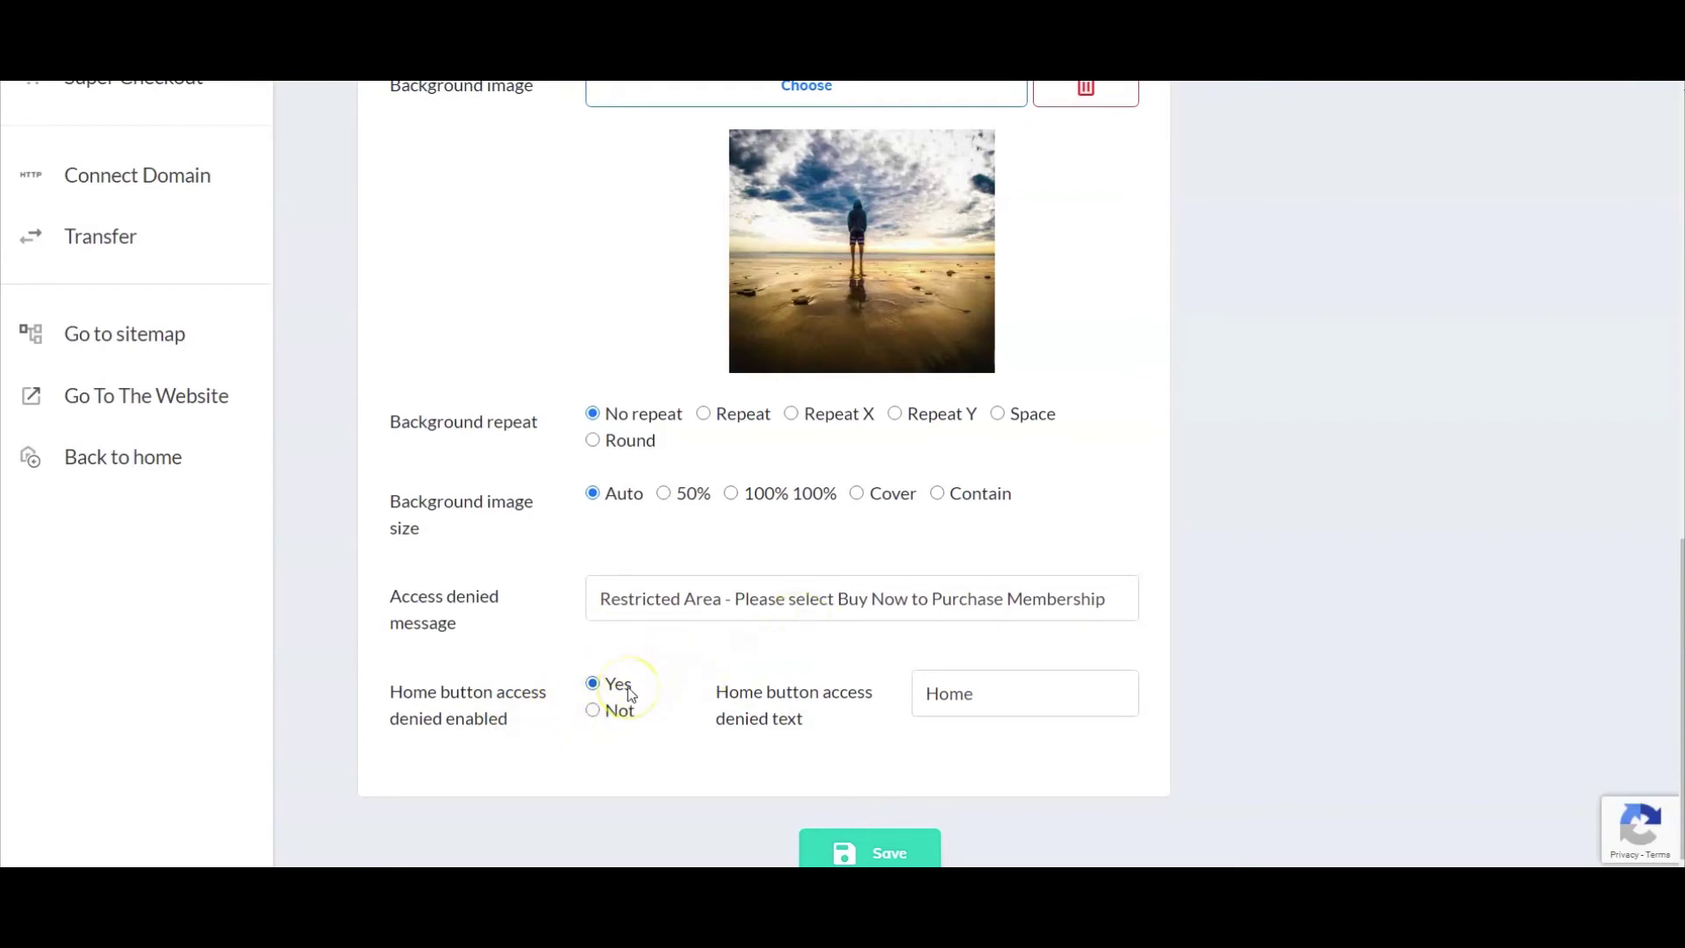
scroll(659, 693, up, 4)
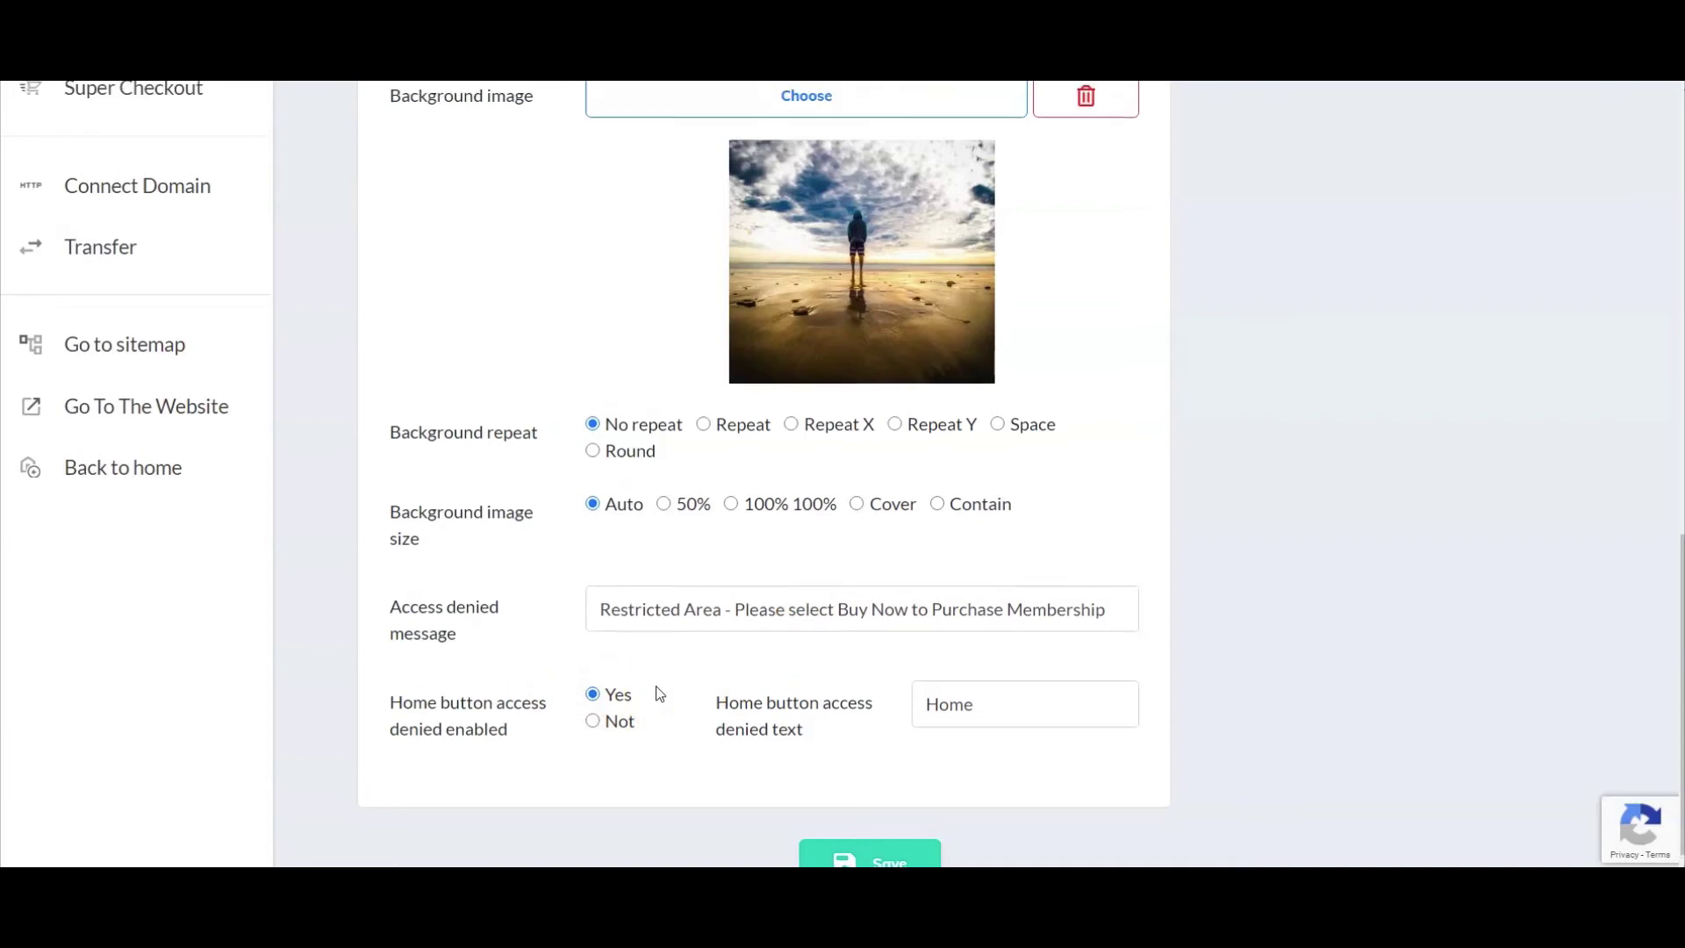
scroll(711, 599, down, 4)
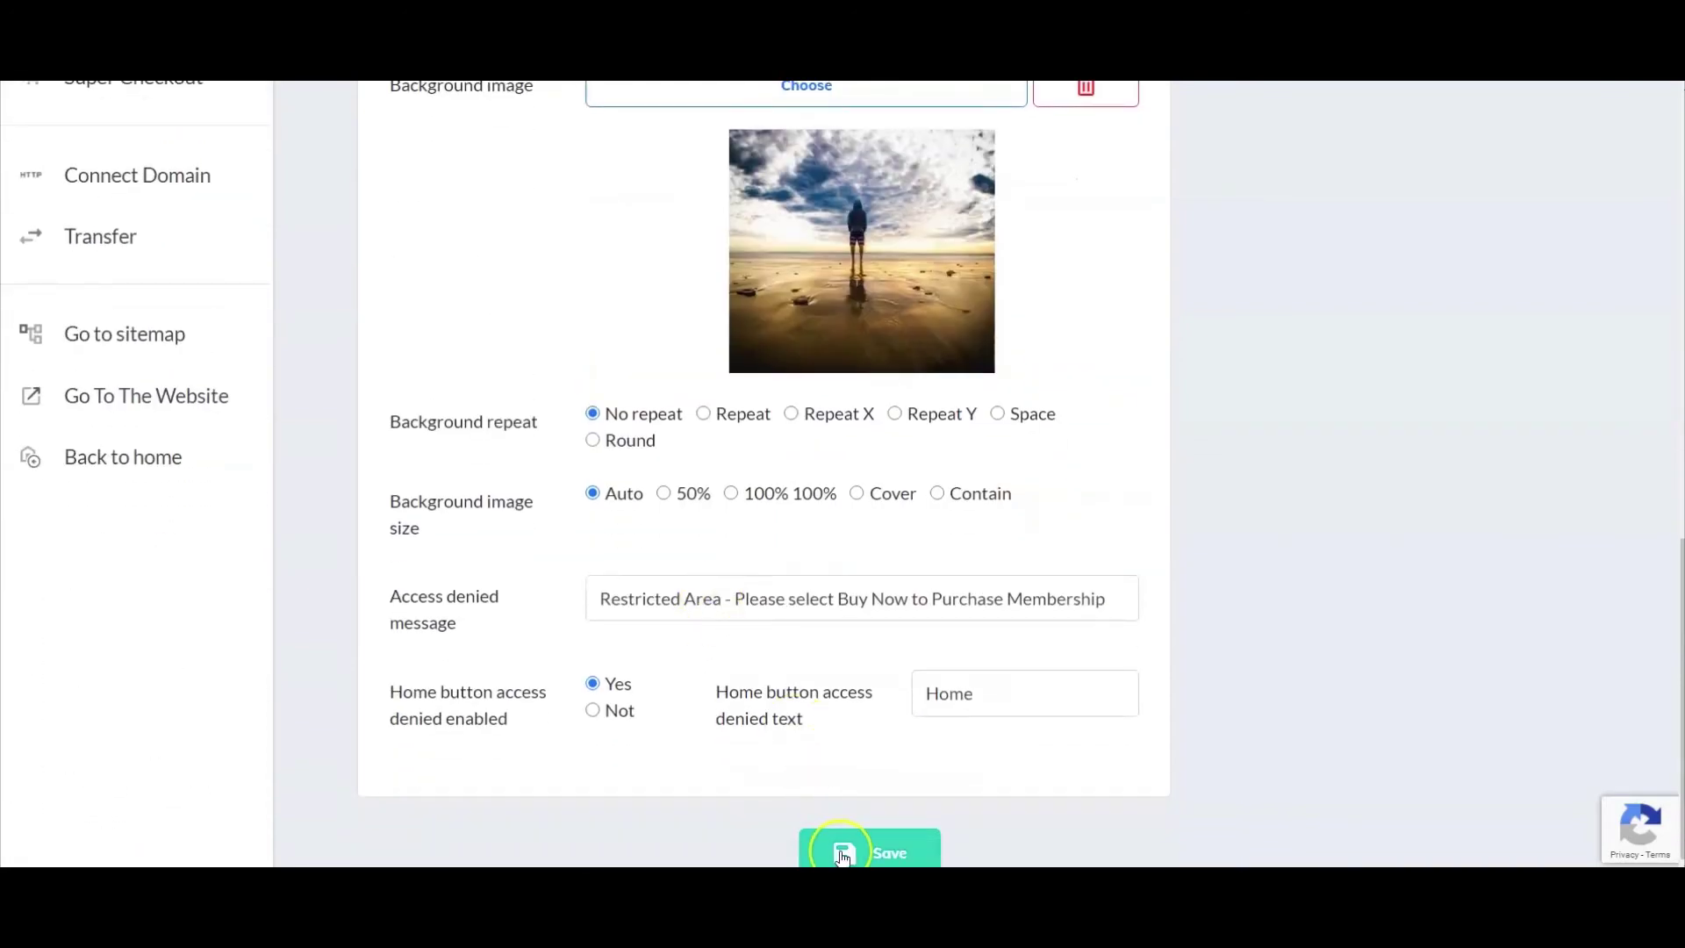
click(874, 848)
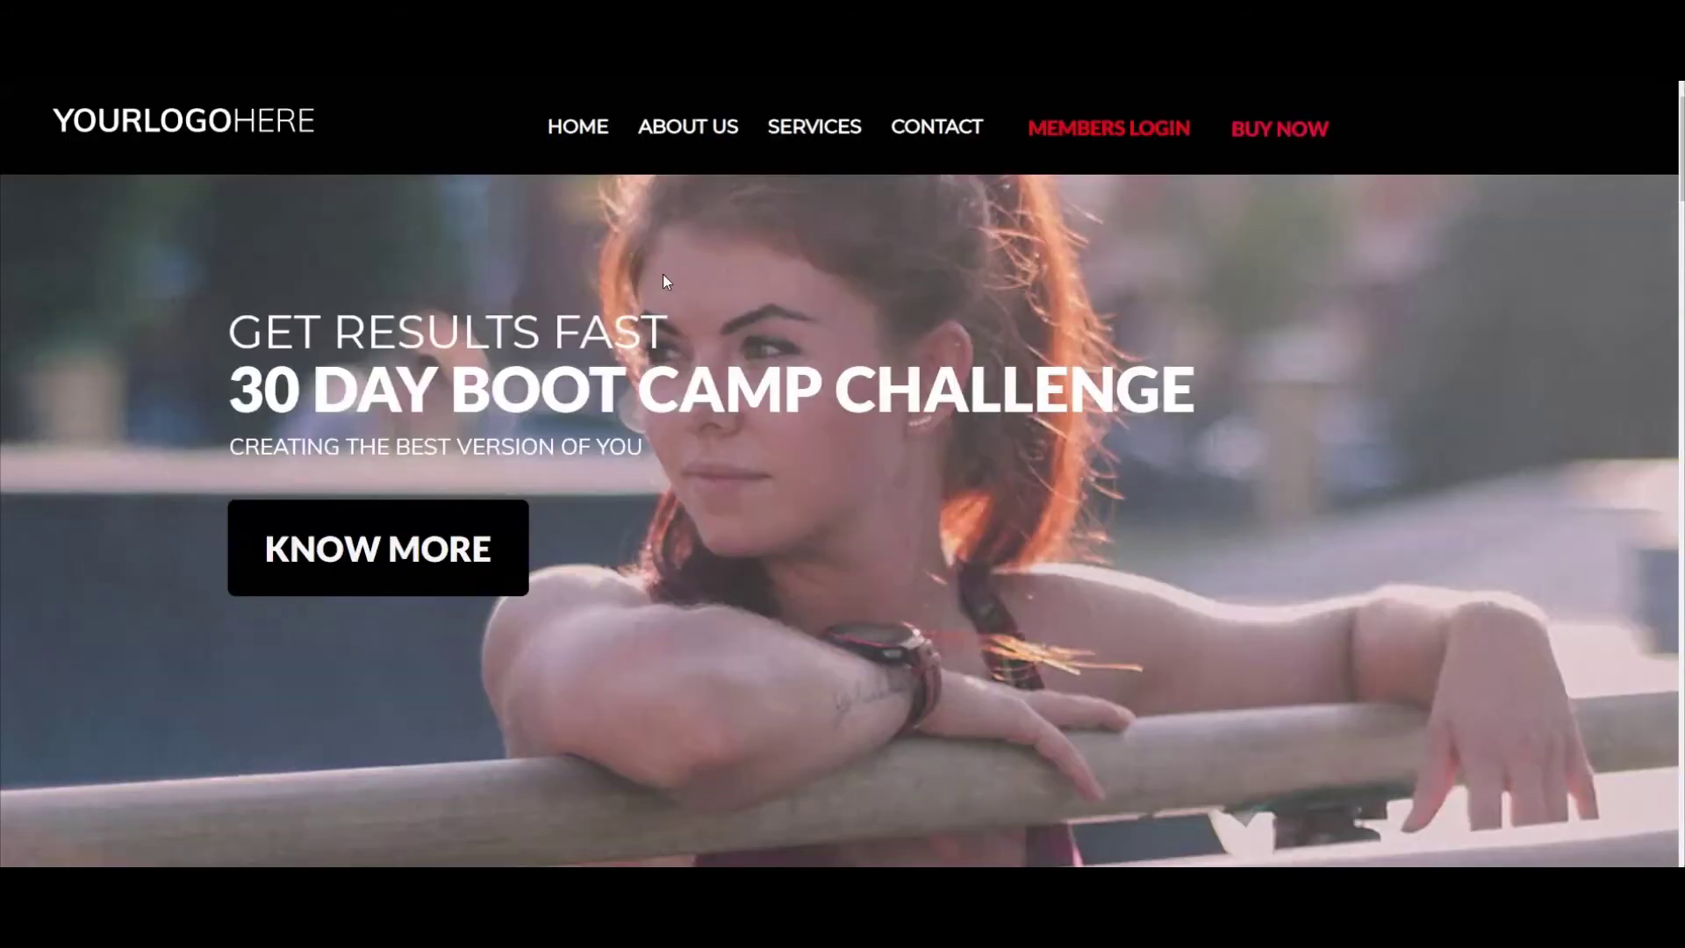
- Look over the published site's home page, go to the members home page and open its login form
scroll(932, 518, down, 5)
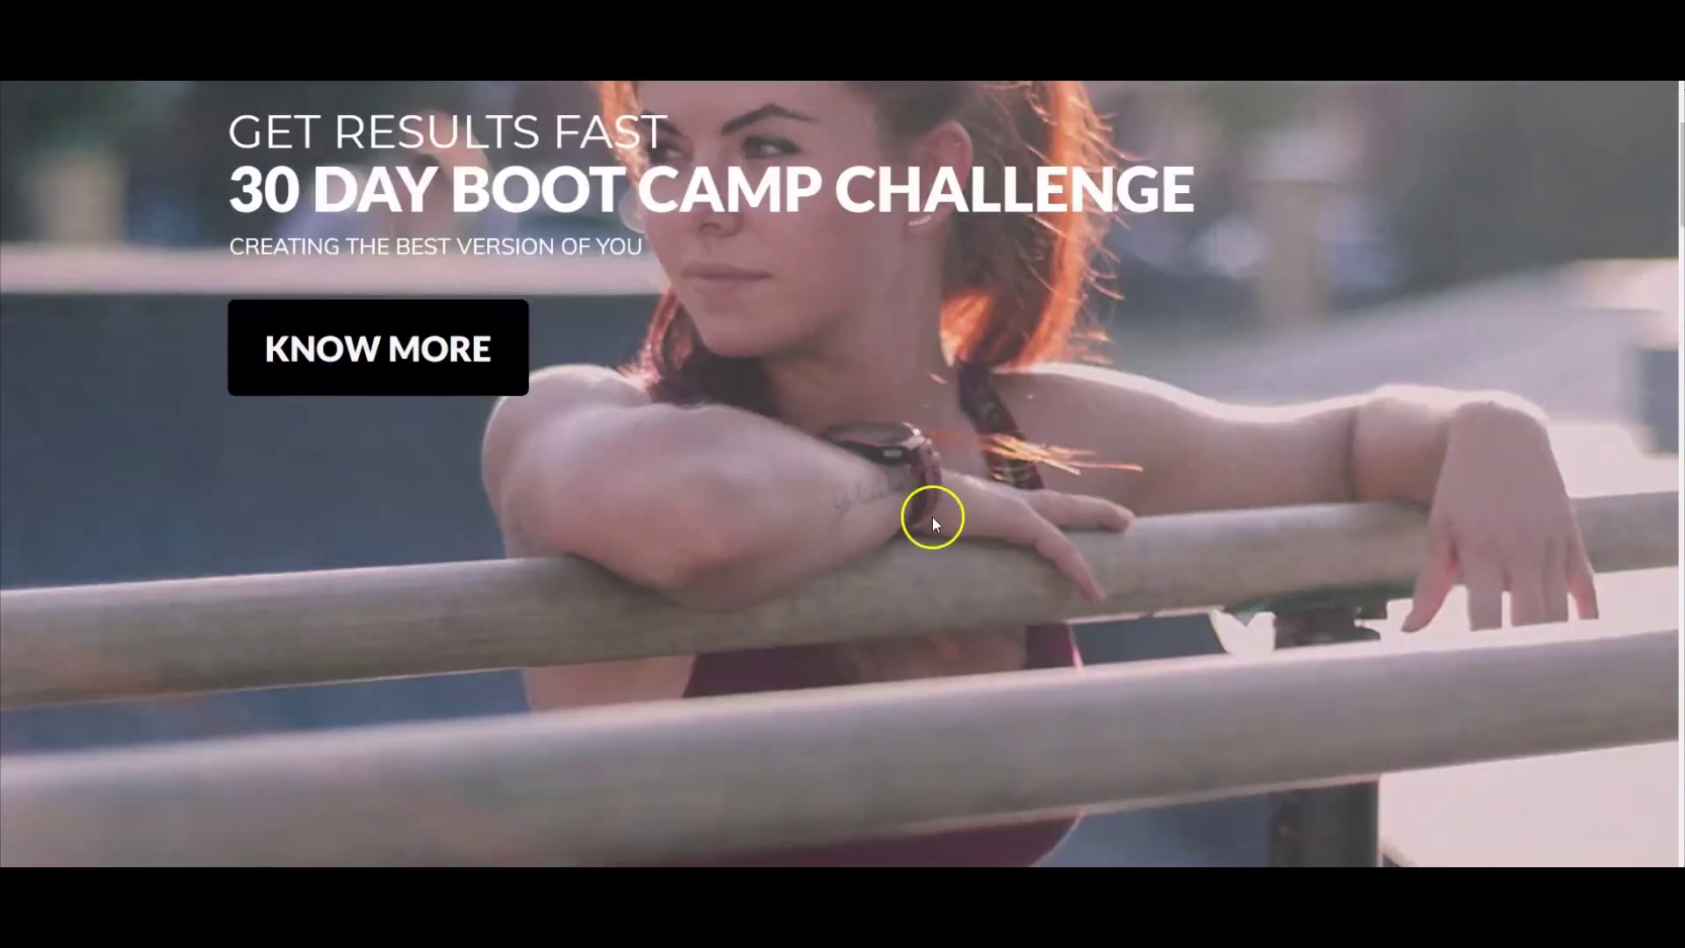
scroll(931, 620, up, 7)
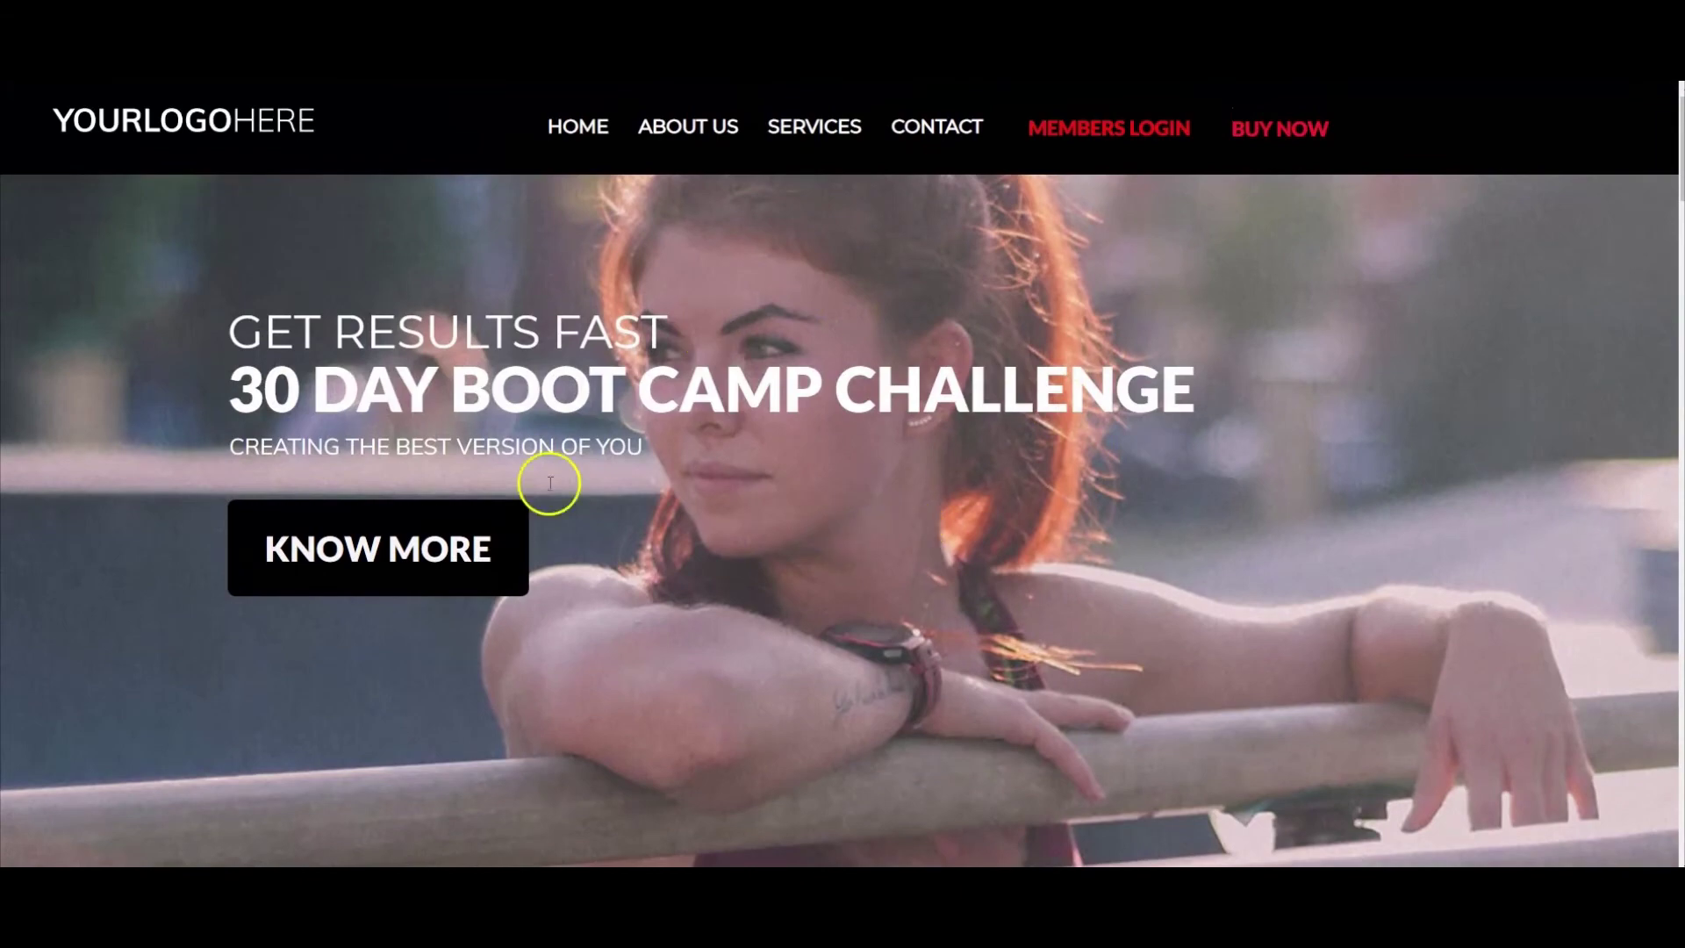
scroll(903, 471, down, 5)
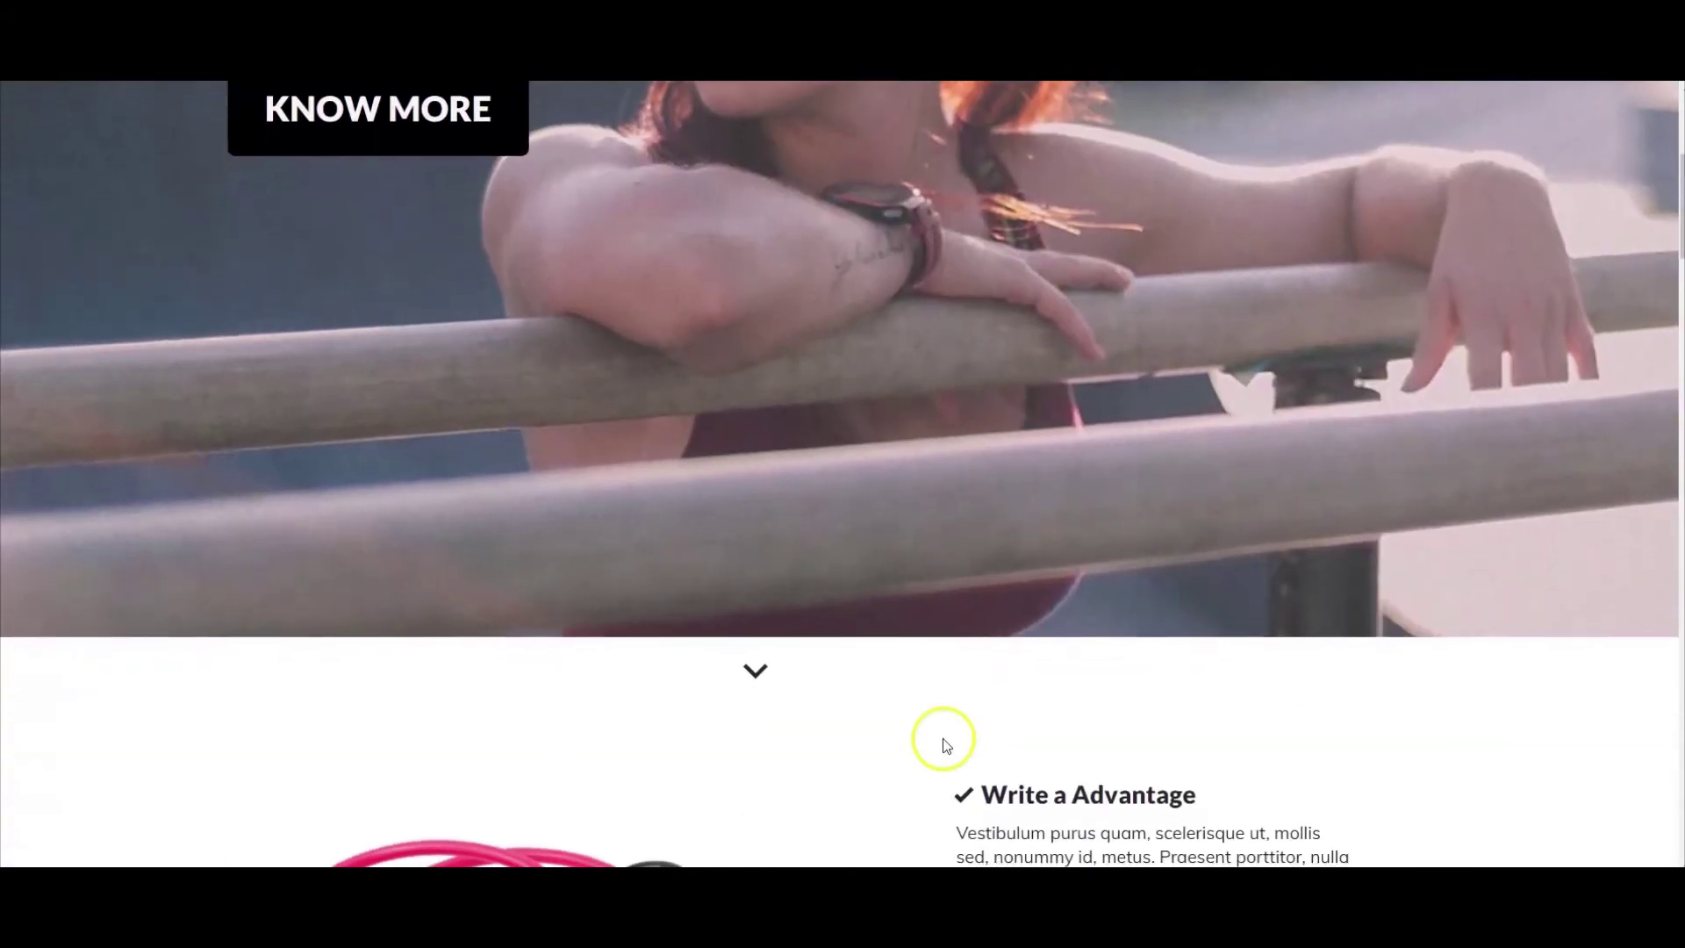
scroll(718, 572, up, 5)
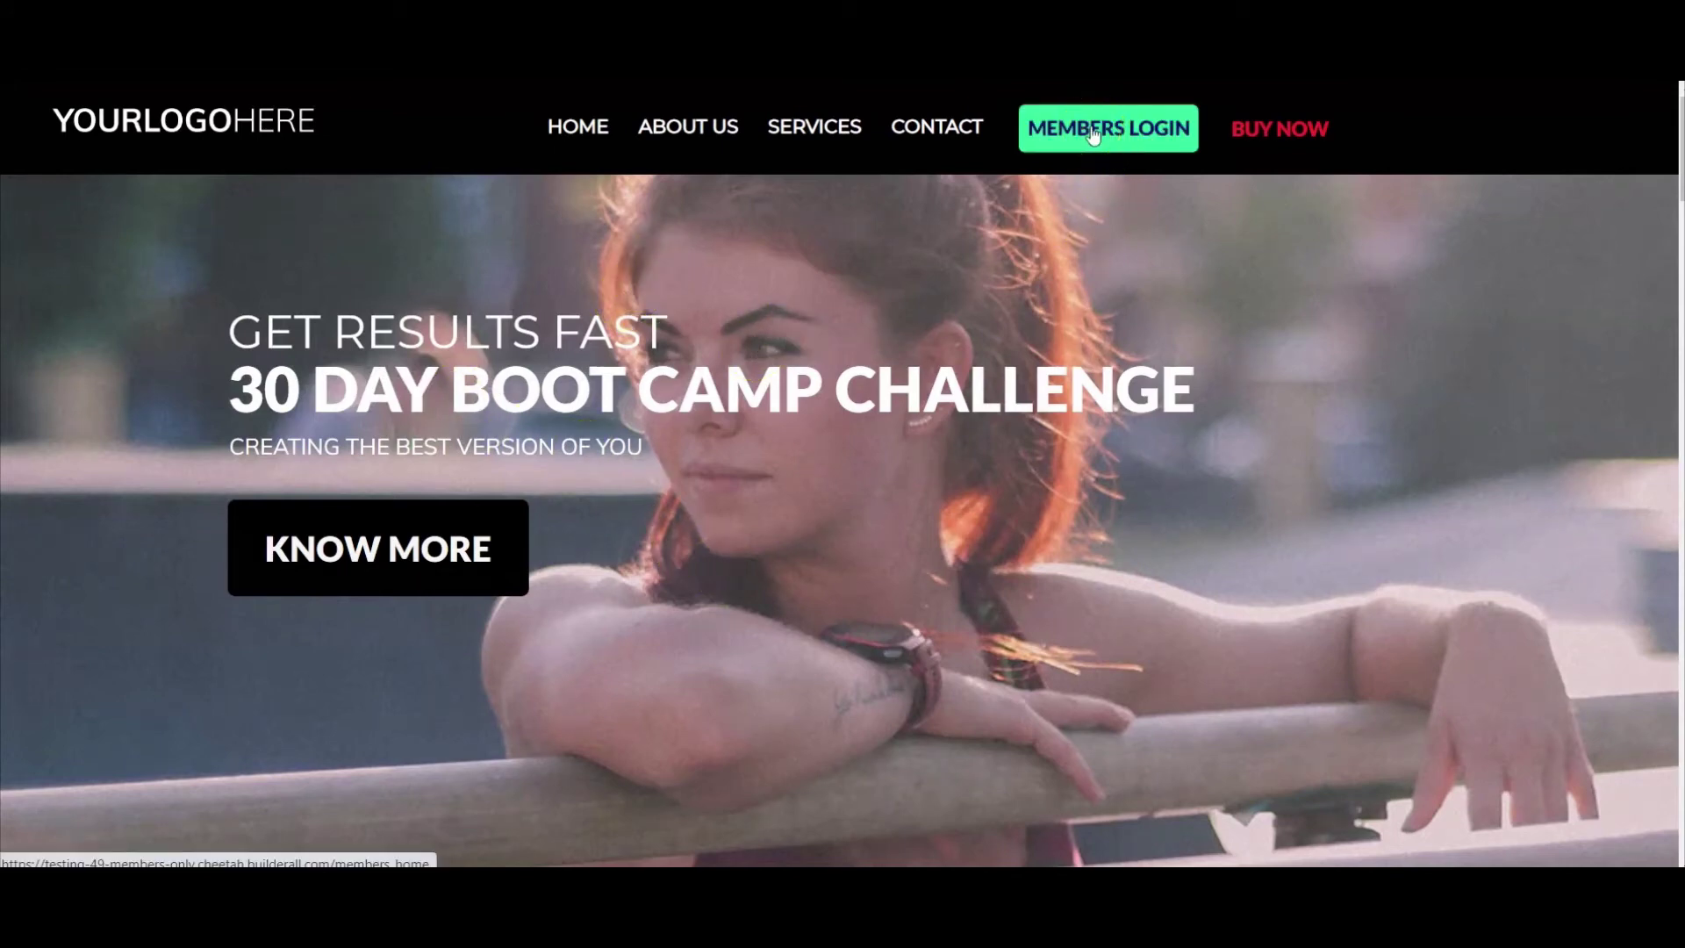
click(1134, 128)
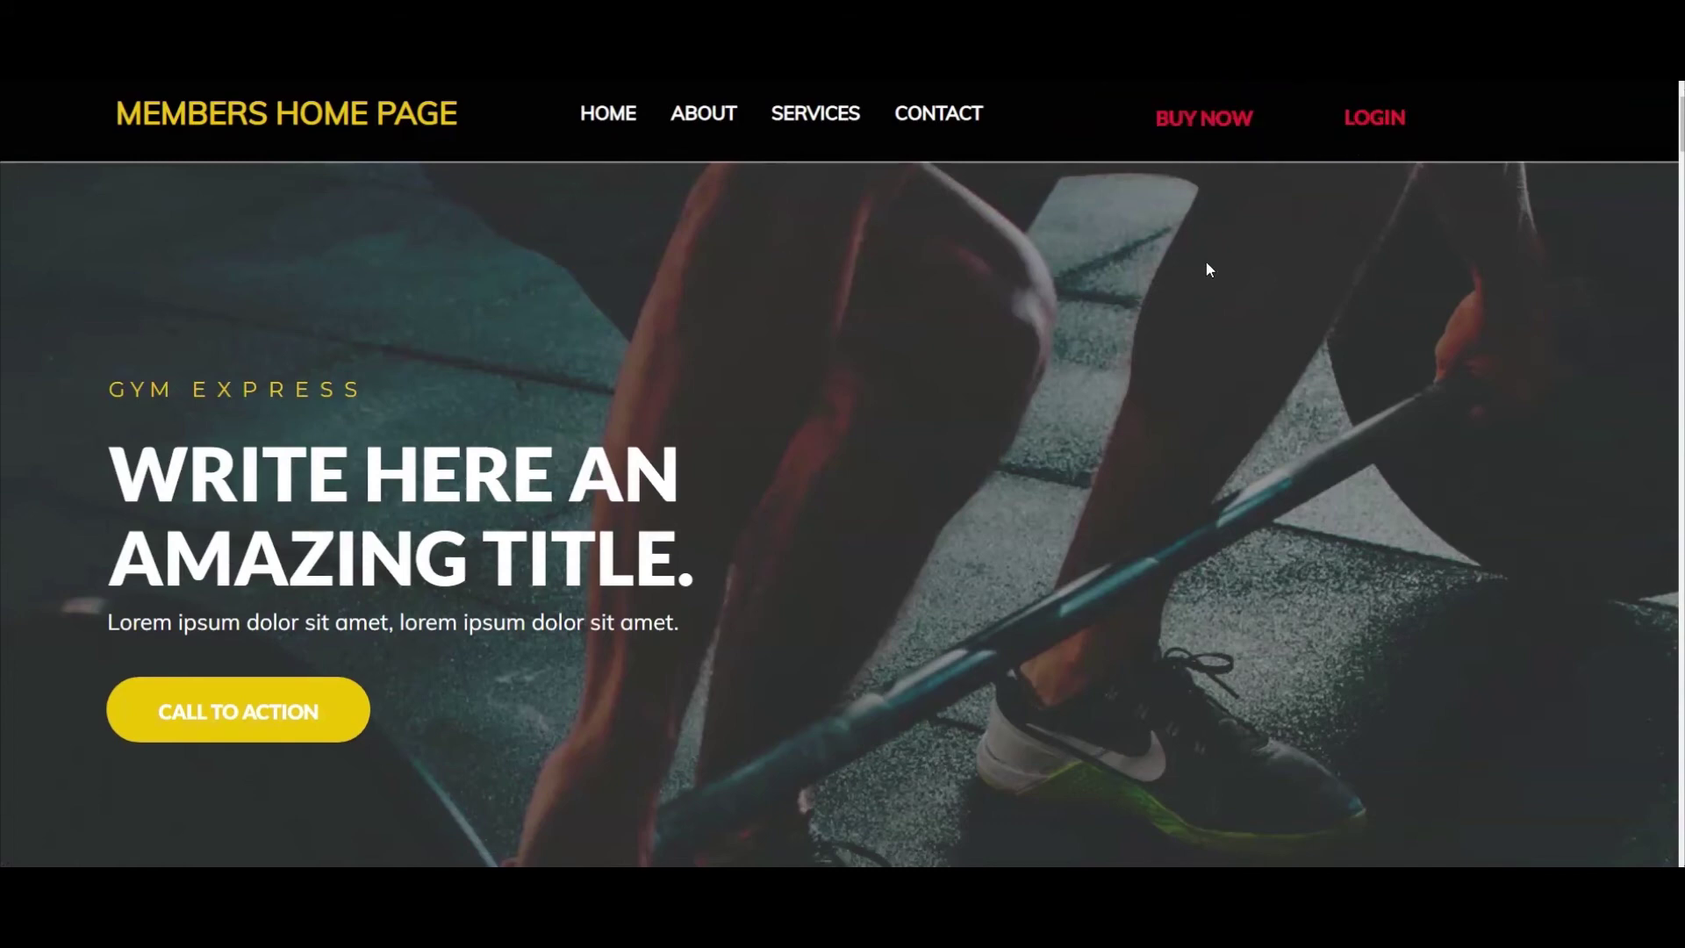
click(1359, 122)
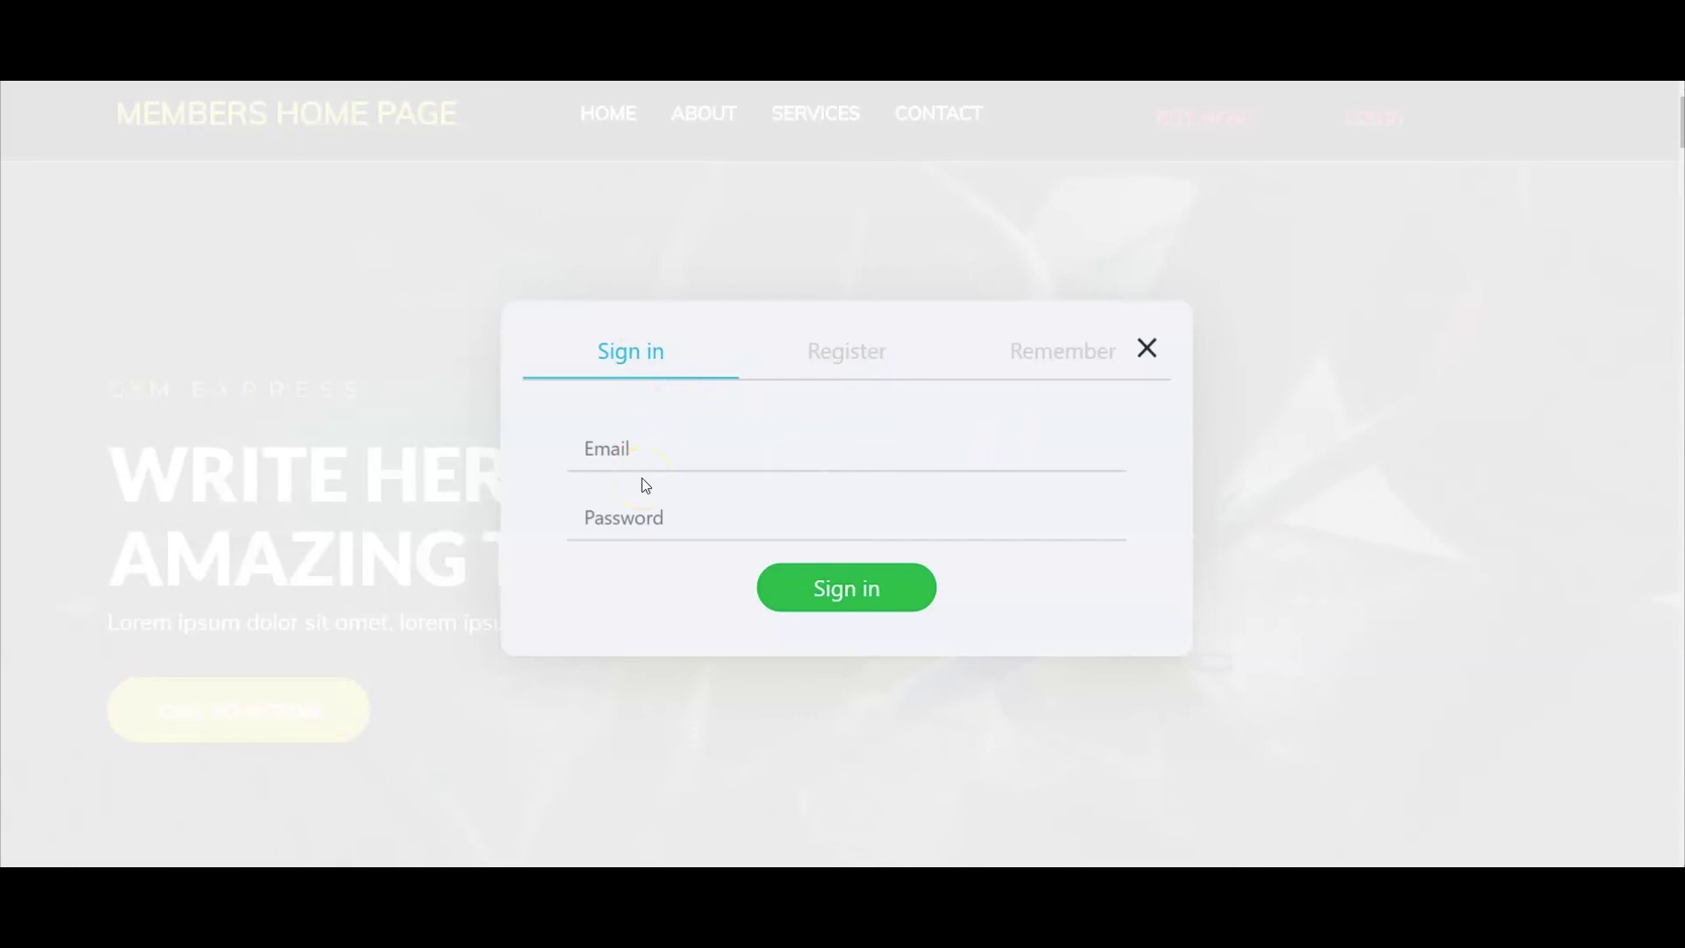
- Register a new member with the full name, e-mail, account password and password confirmation, and submit the registration
click(836, 361)
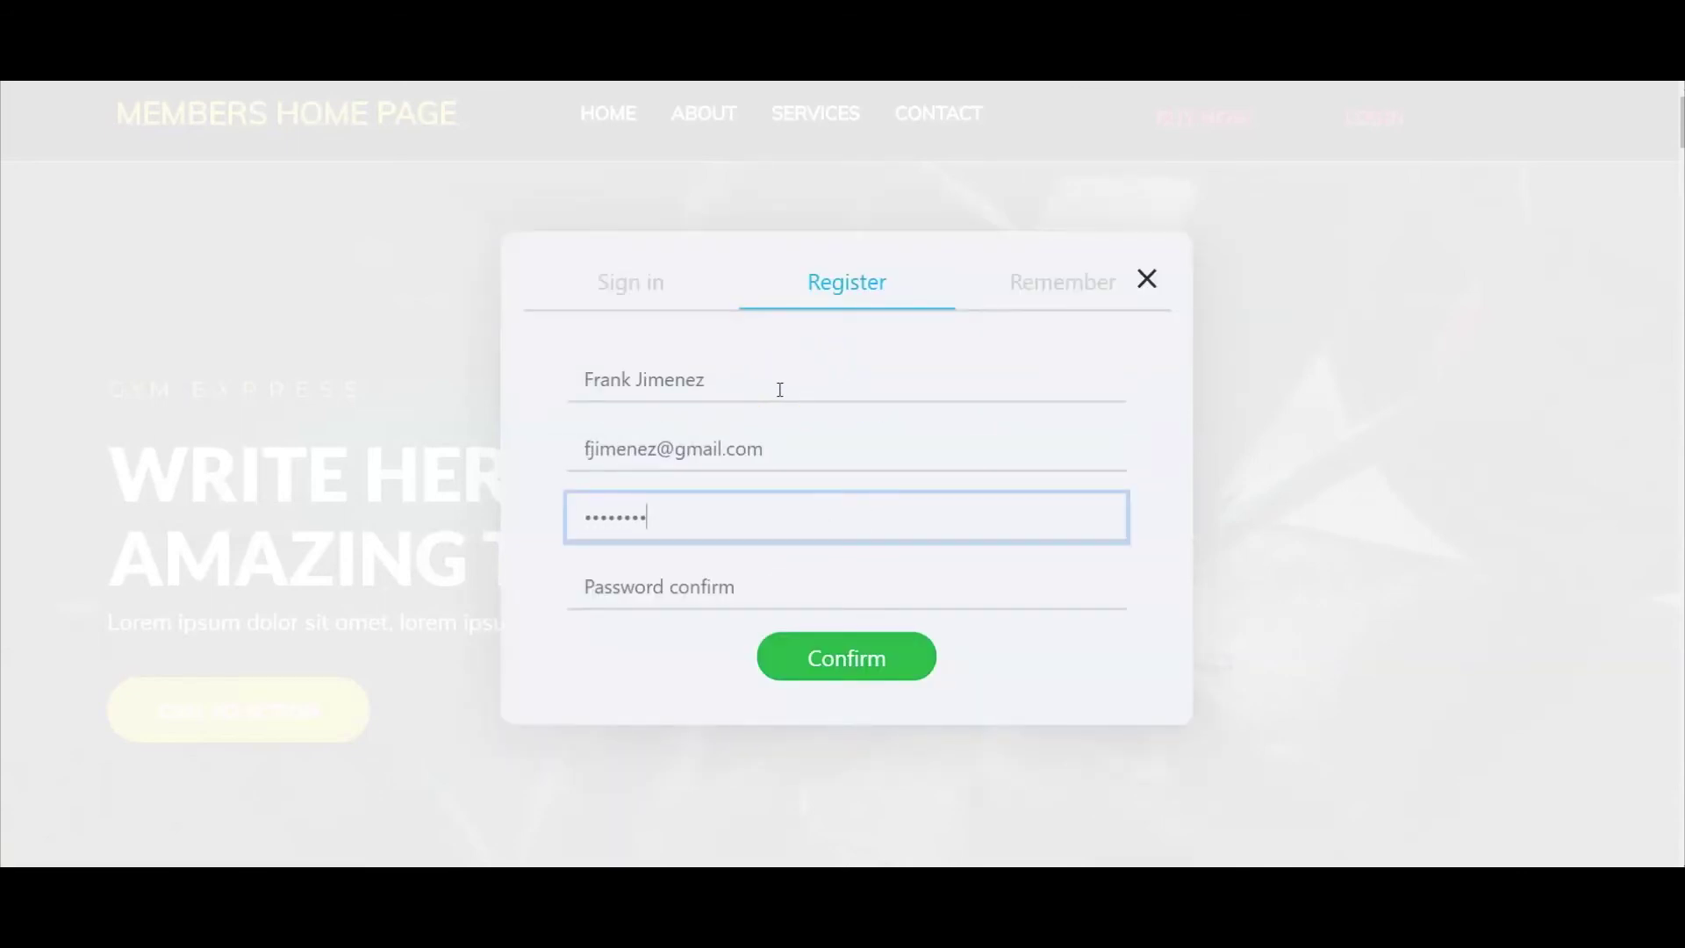
key(Tab)
text(p)
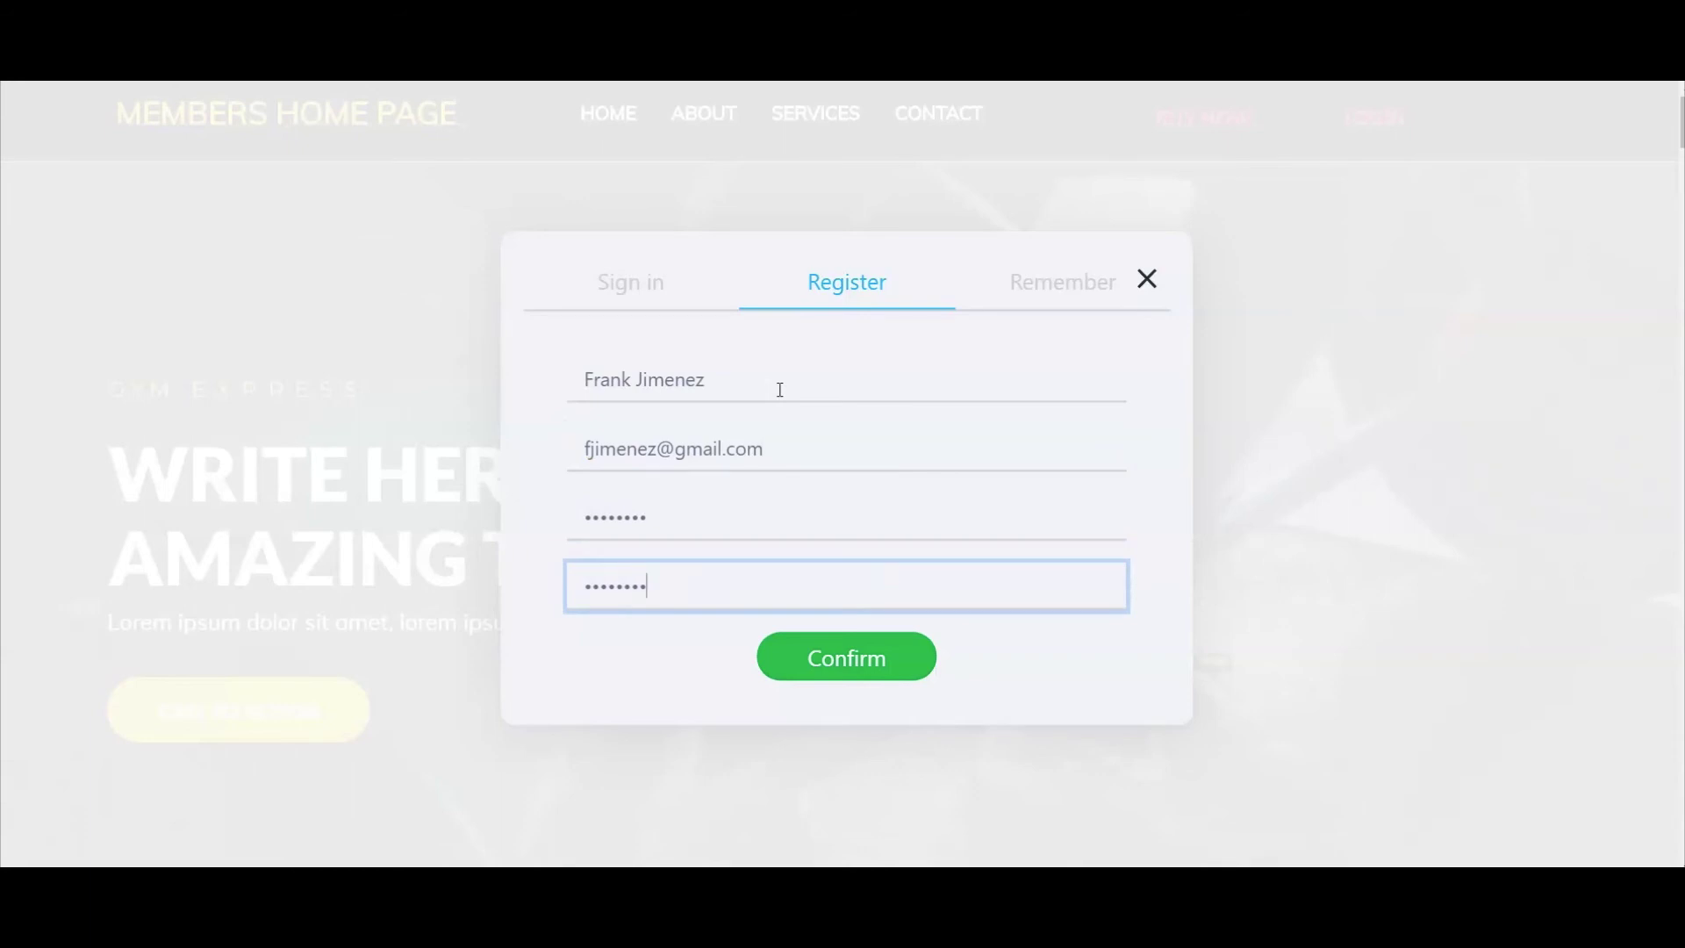
click(888, 498)
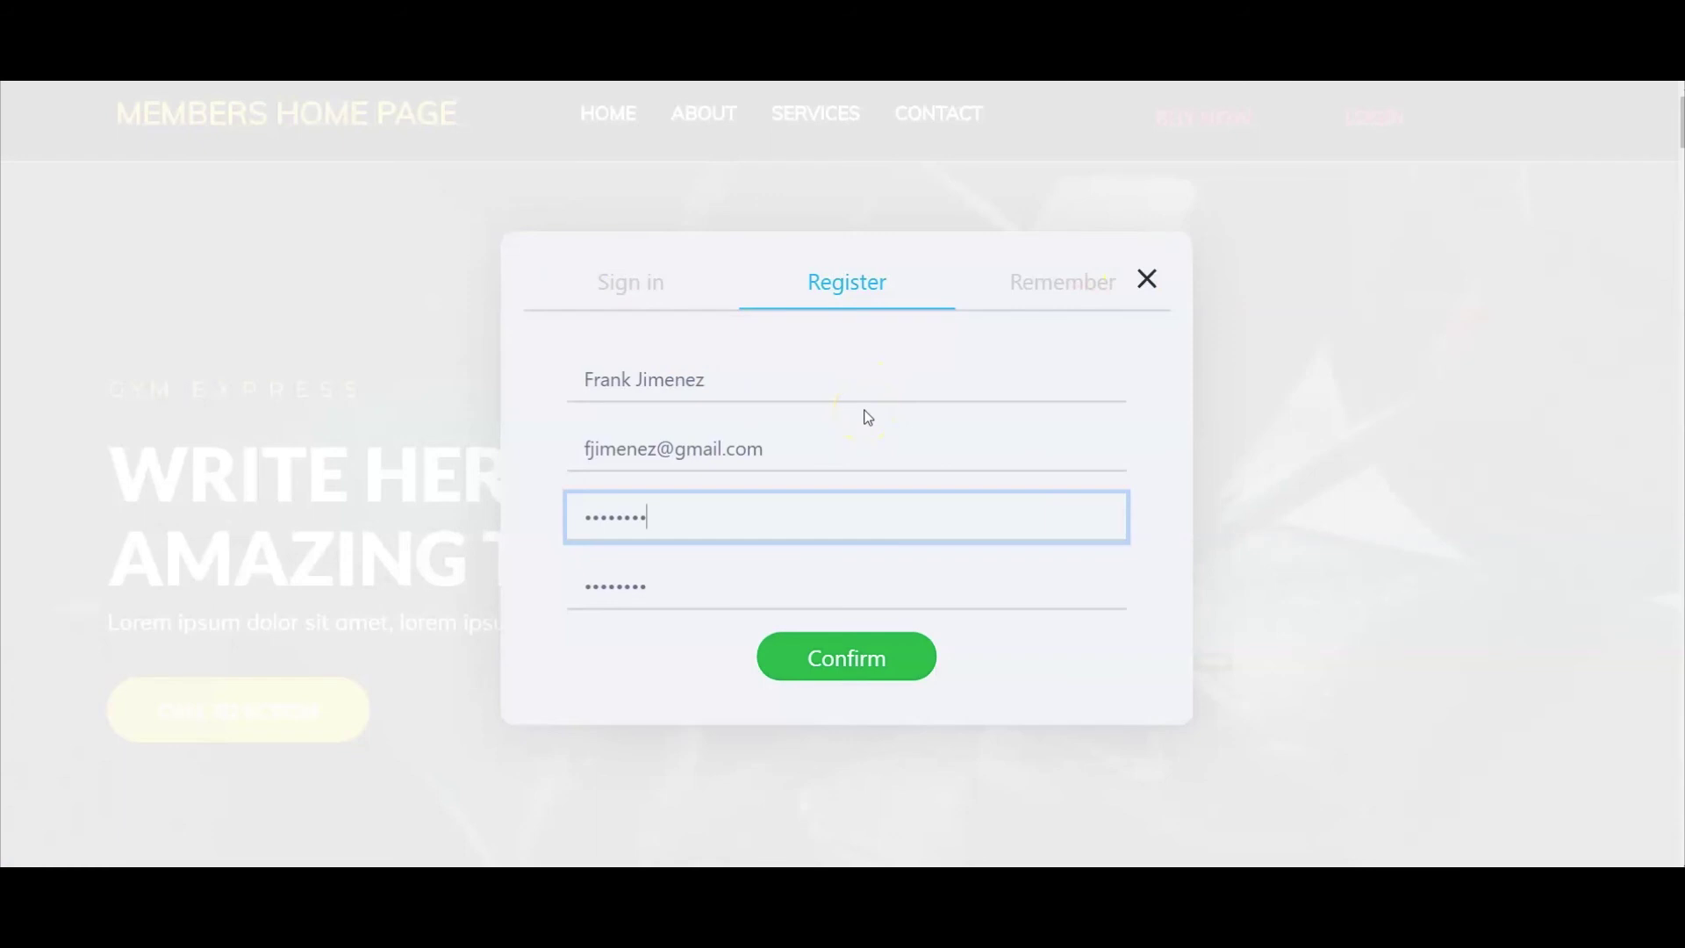
click(846, 671)
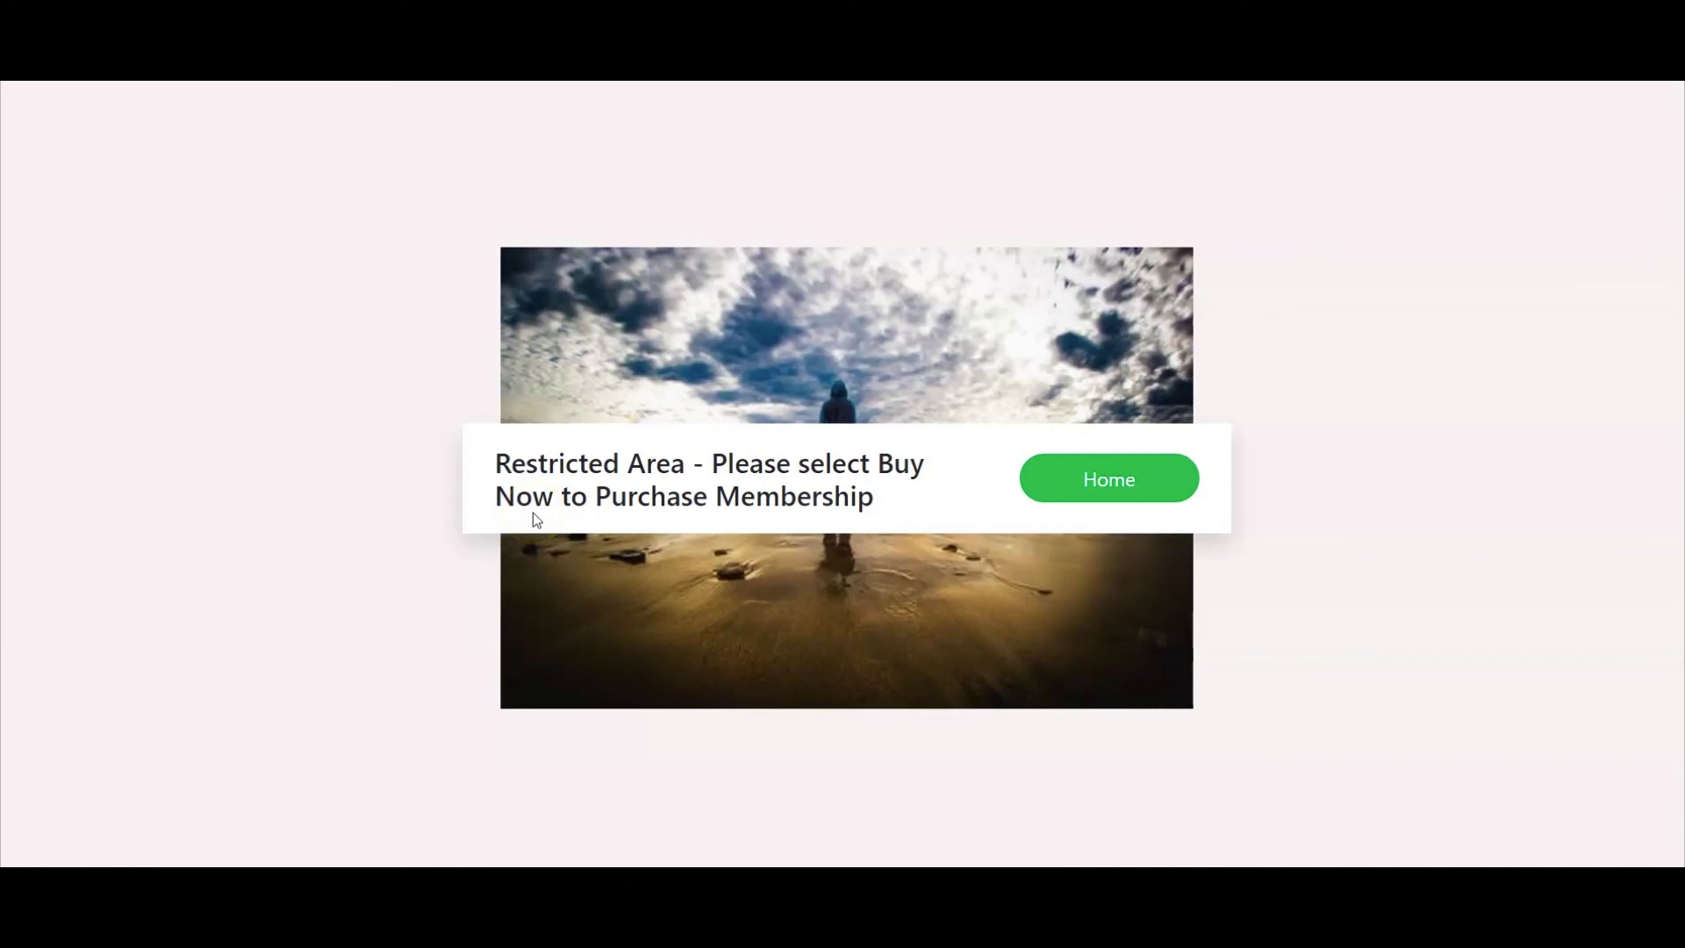
- Return from the restricted area notice to the site's home page and open the Buy Now page
click(1078, 483)
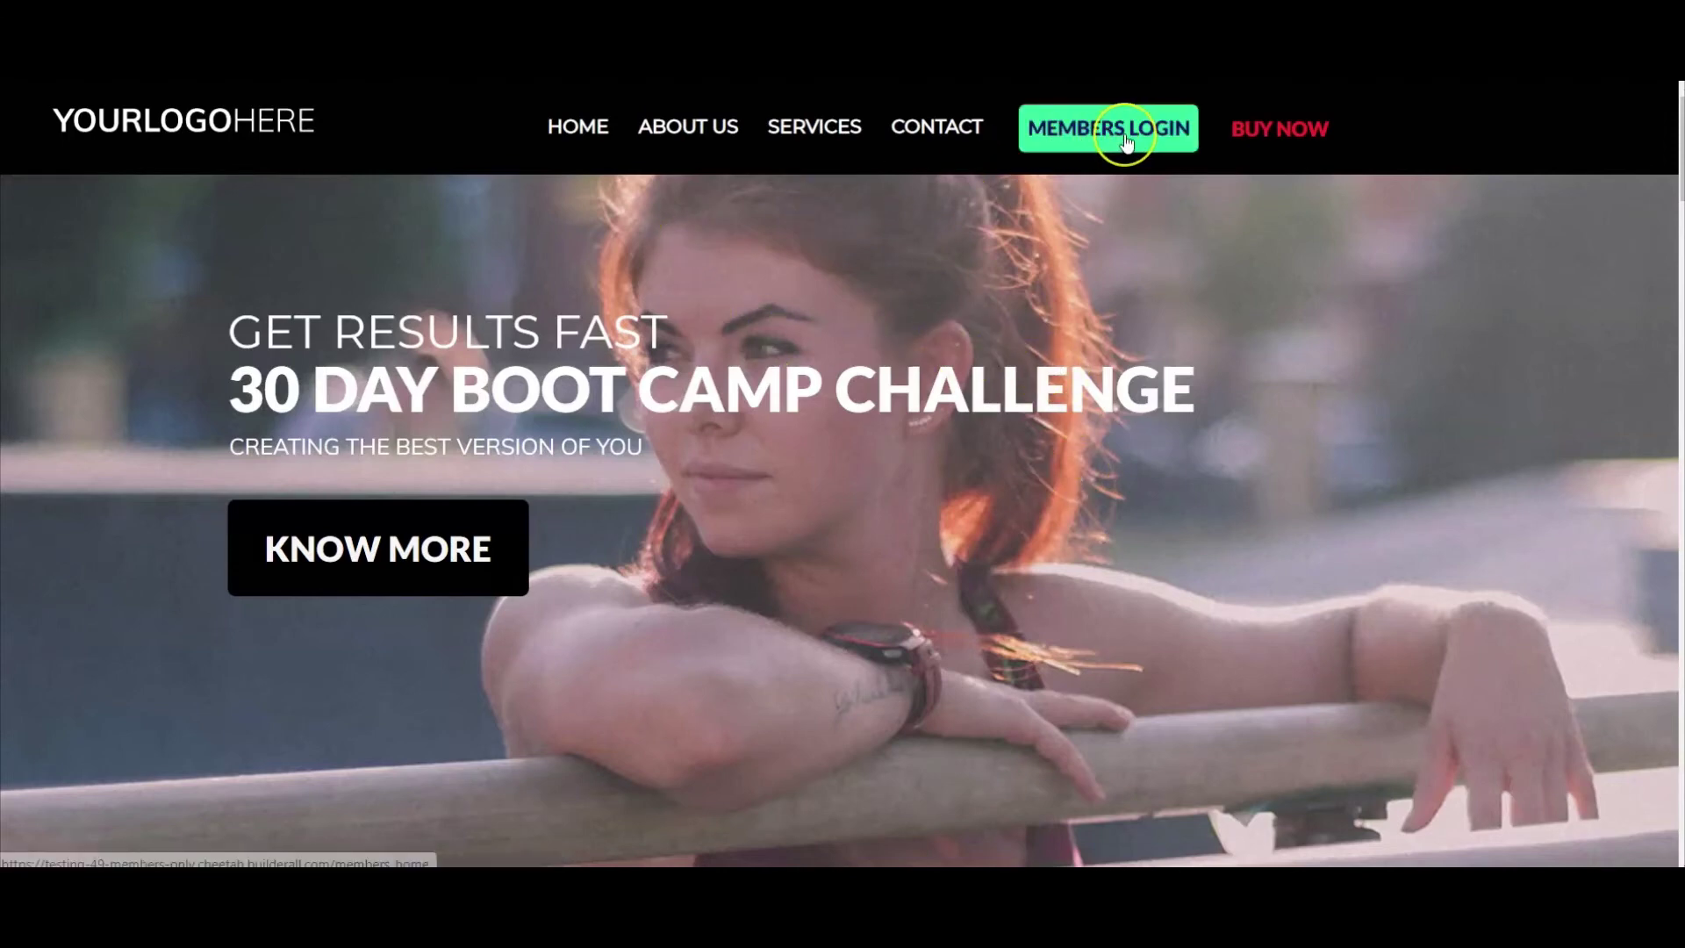
click(1279, 141)
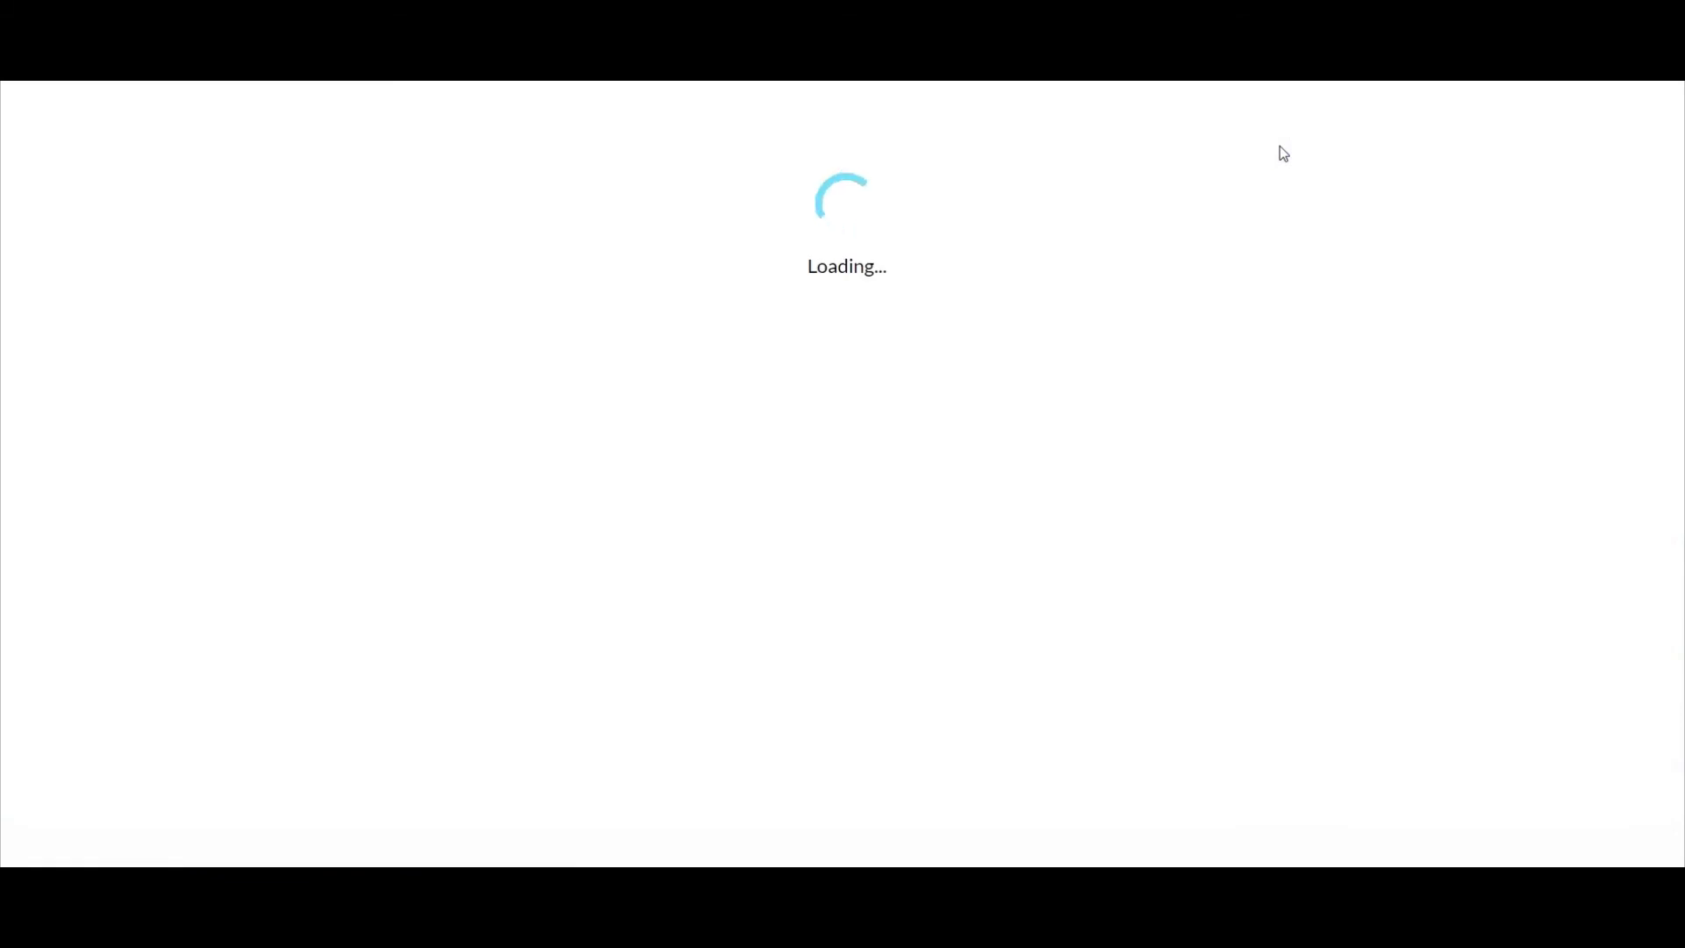